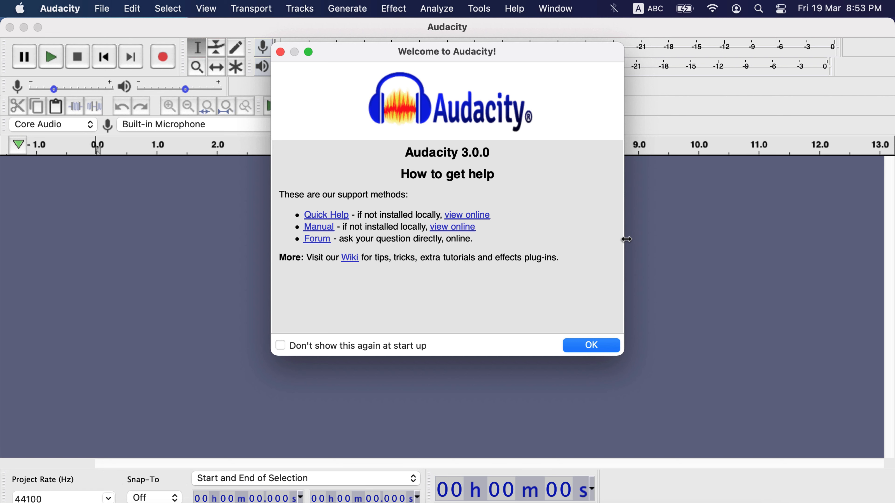
Dismiss the welcome message, check the available recording devices, and rescan the audio devices
left_click(592, 347)
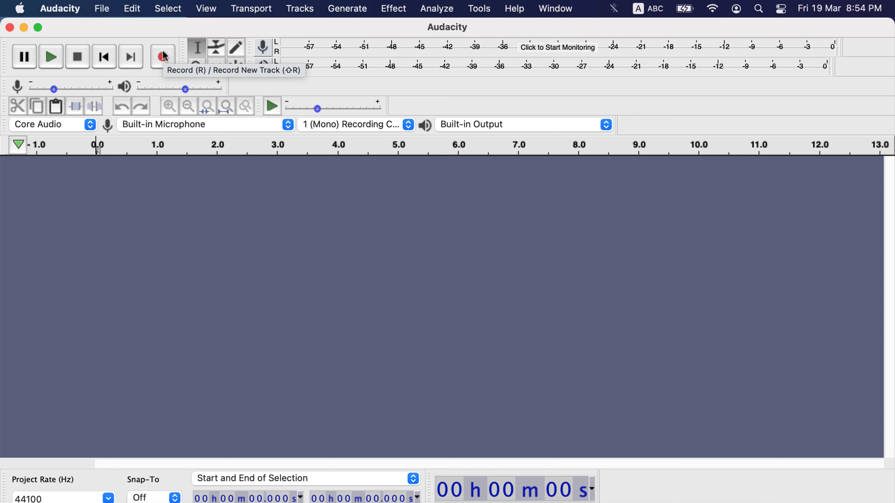
left_click(184, 130)
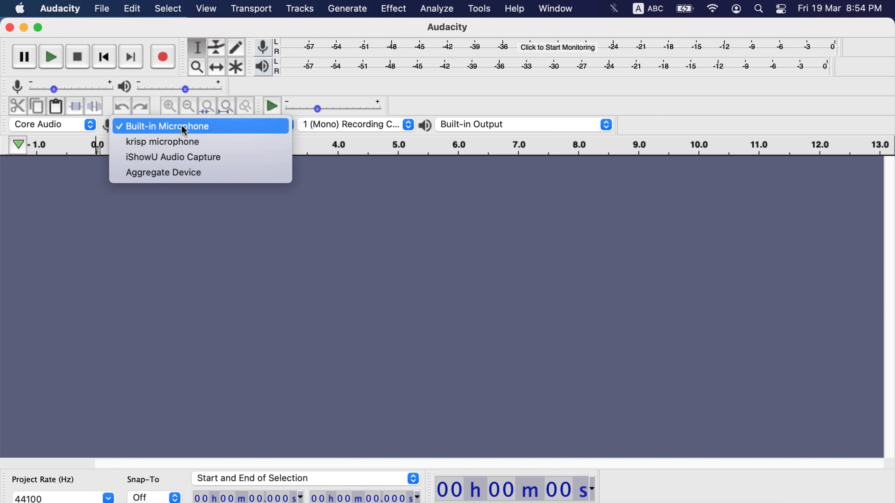
left_click(251, 11)
left_click(250, 8)
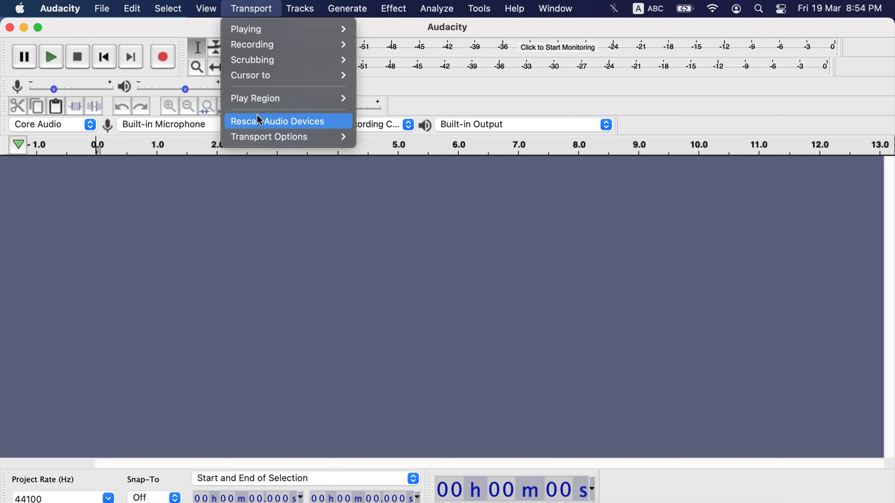
left_click(338, 122)
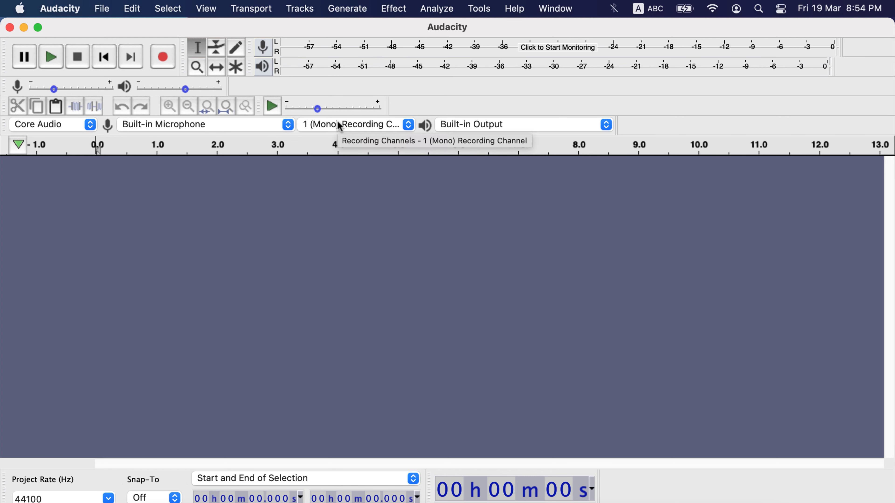
Select Samson C01U Pro Mic as the recording device with 1 (Mono) Recording Channel
left_click(260, 125)
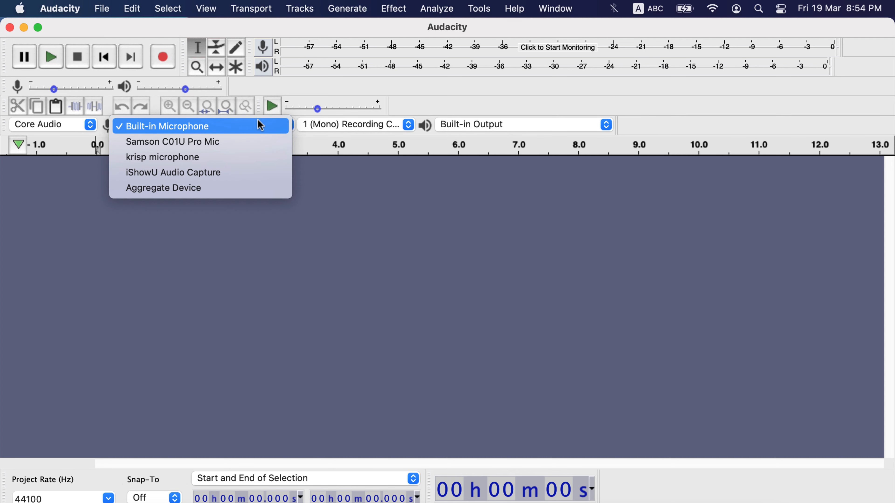
left_click(253, 142)
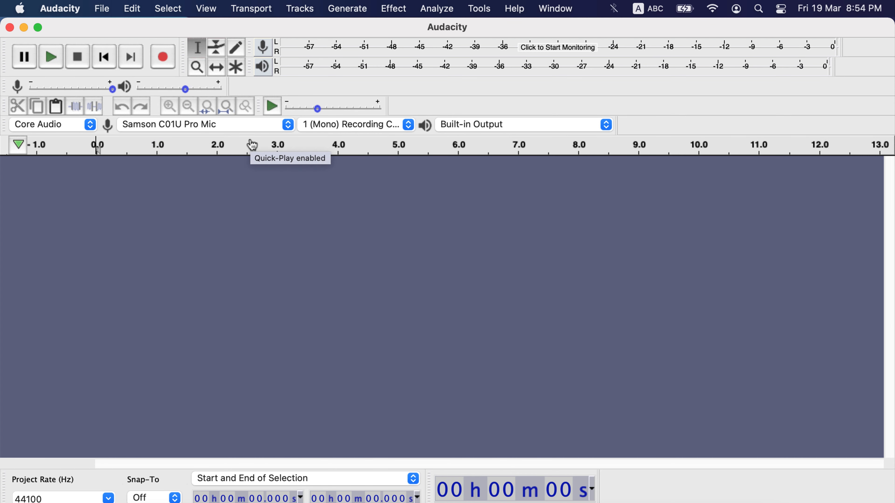
left_click(334, 127)
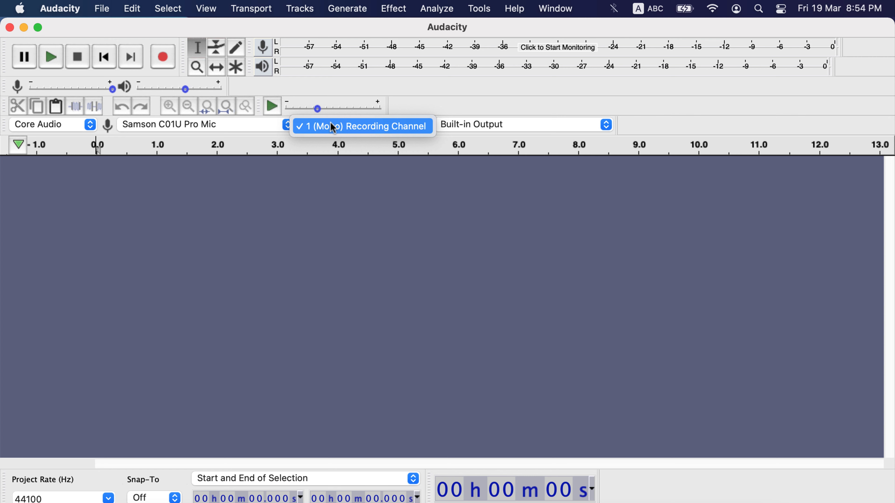
left_click(332, 127)
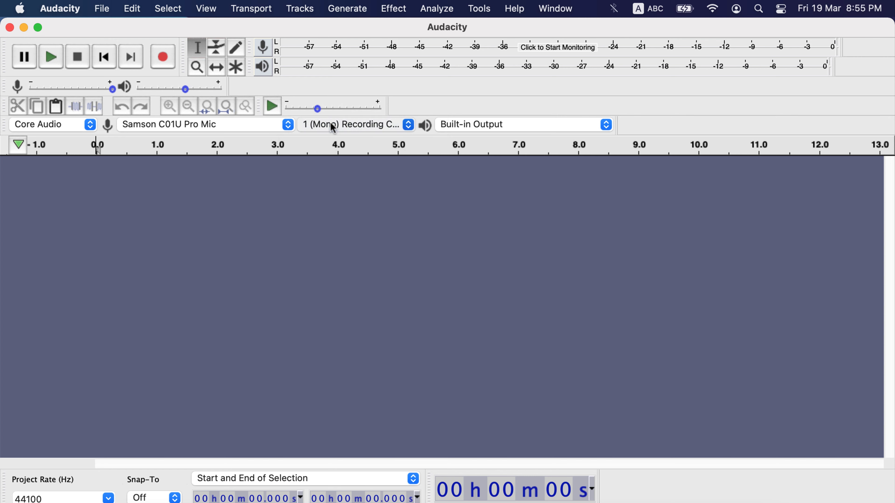
Switch the recording device to Built-in Microphone and record a mono test track of about 4 seconds
left_click(239, 119)
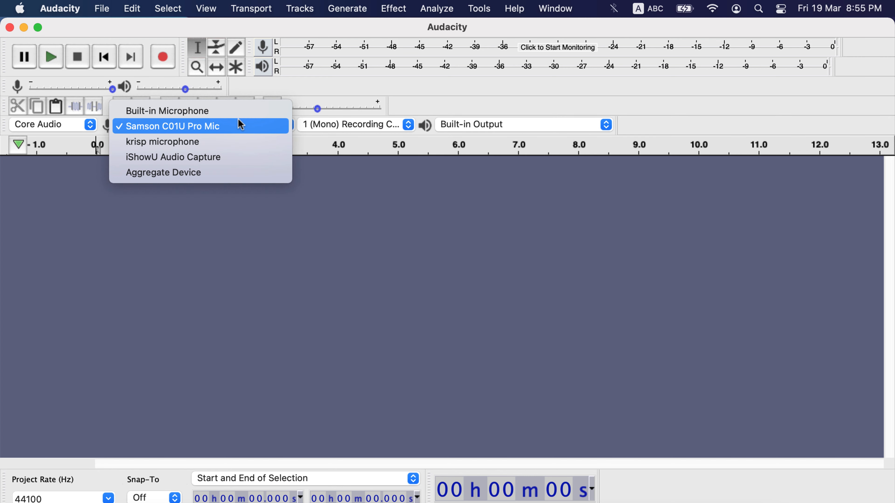
left_click(234, 111)
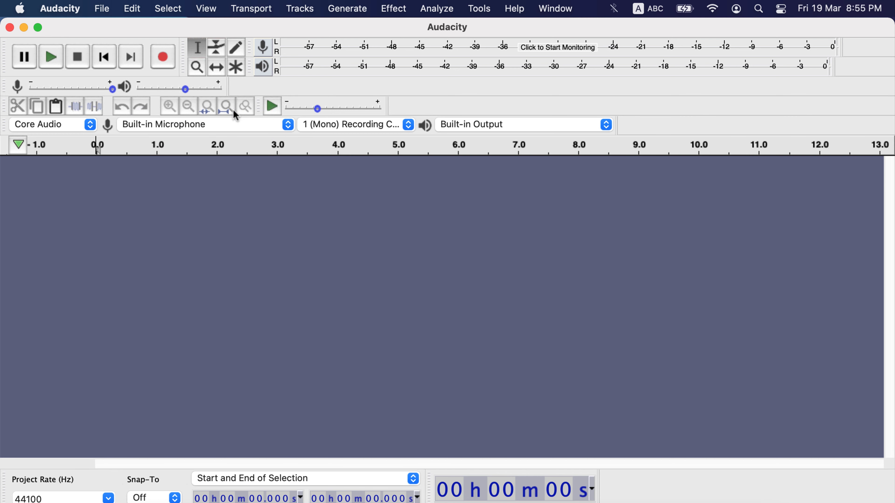
left_click(165, 57)
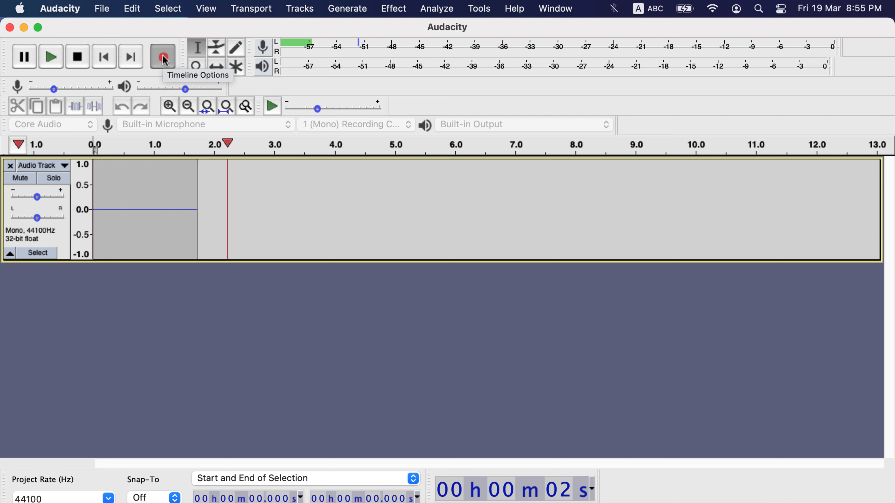
left_click(78, 56)
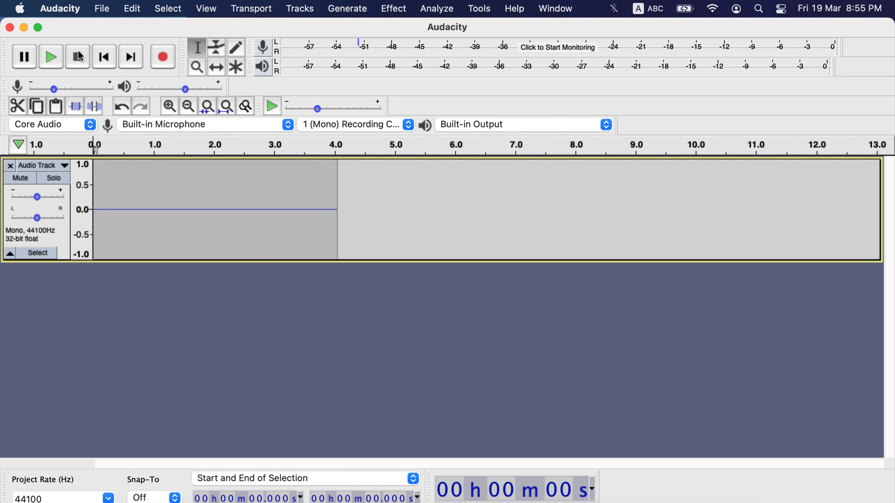
Set the recording channels to 2 (Stereo) and delete the mono test track
left_click(325, 124)
left_click(335, 143)
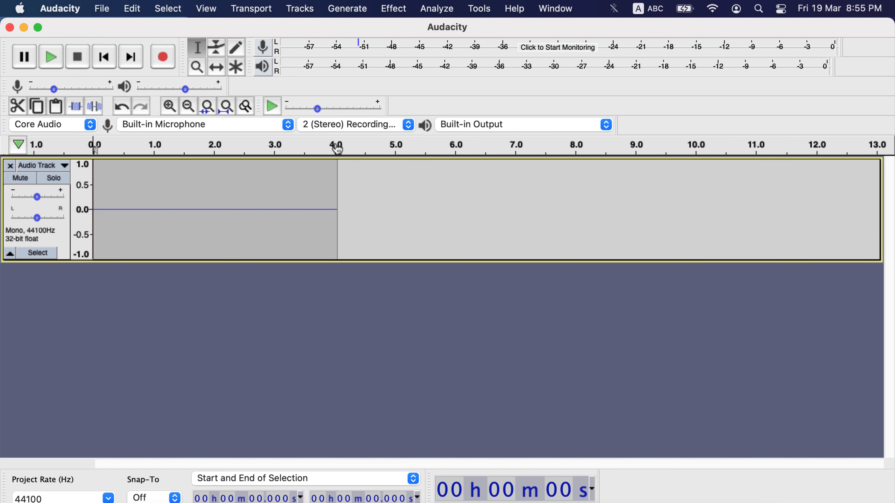
left_click(10, 165)
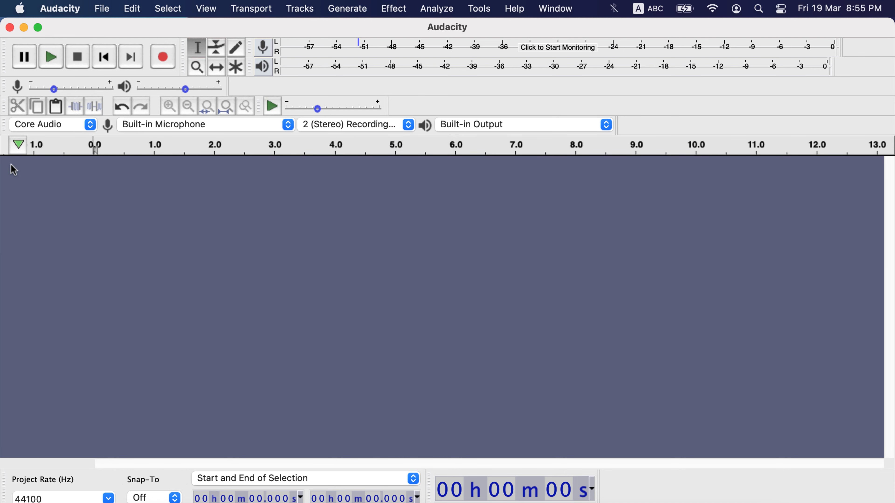
Record a stereo test track of about 9 seconds with the built-in microphone and delete it
left_click(163, 58)
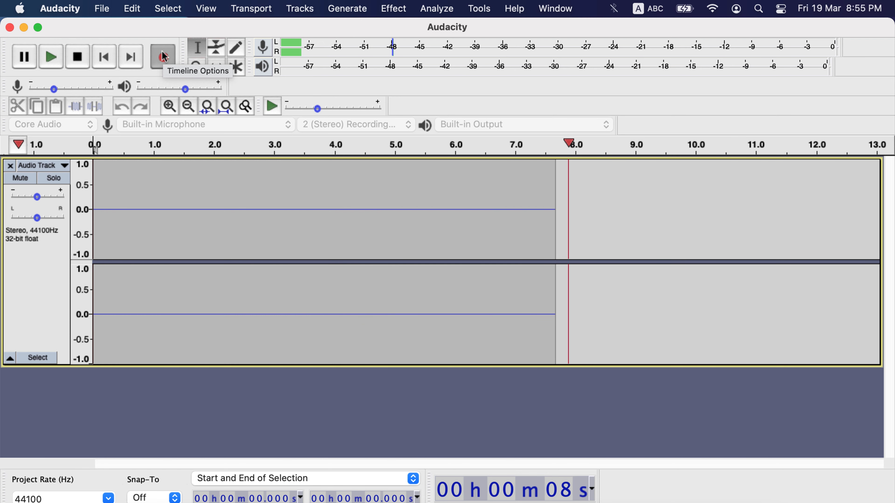
left_click(78, 57)
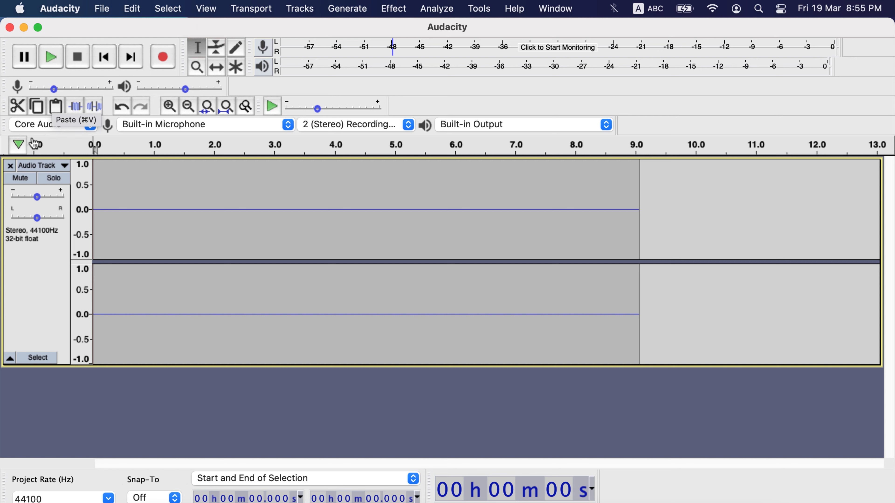
left_click(11, 165)
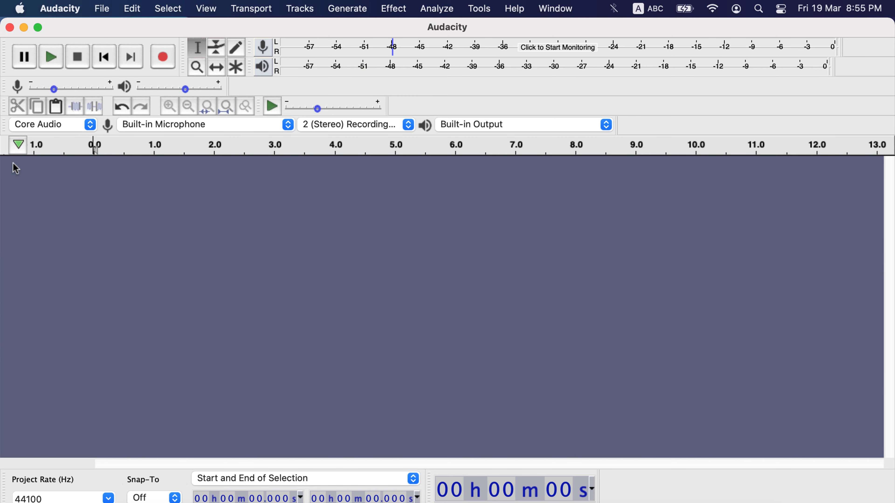
Set the recording device to Samson C01U Pro Mic and lower the recording volume to about 70% of its range
left_click(156, 127)
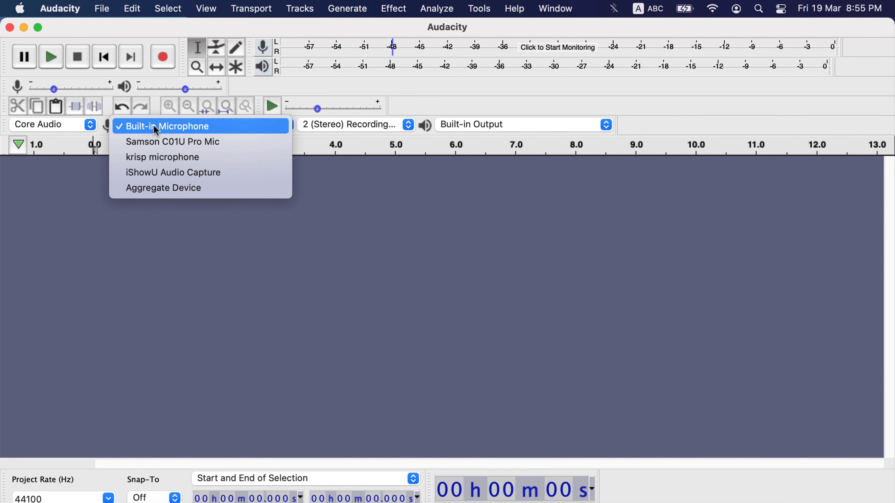
left_click(167, 145)
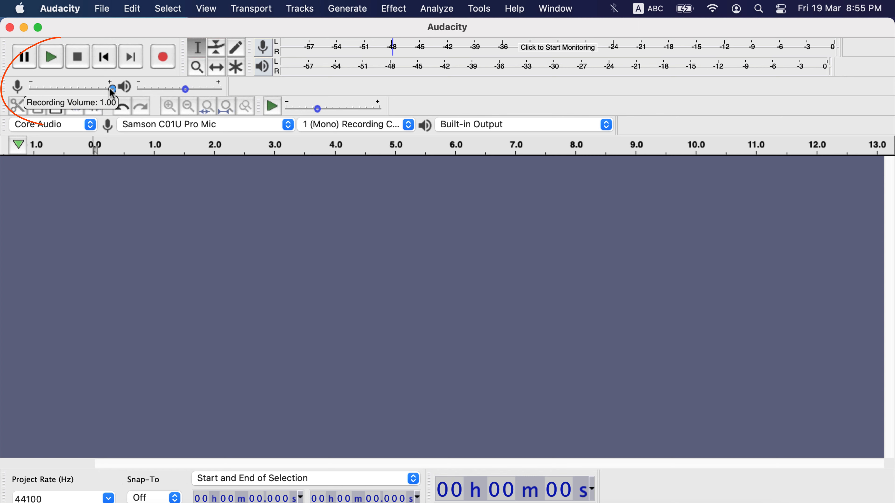
left_click_drag(91, 89, 84, 87)
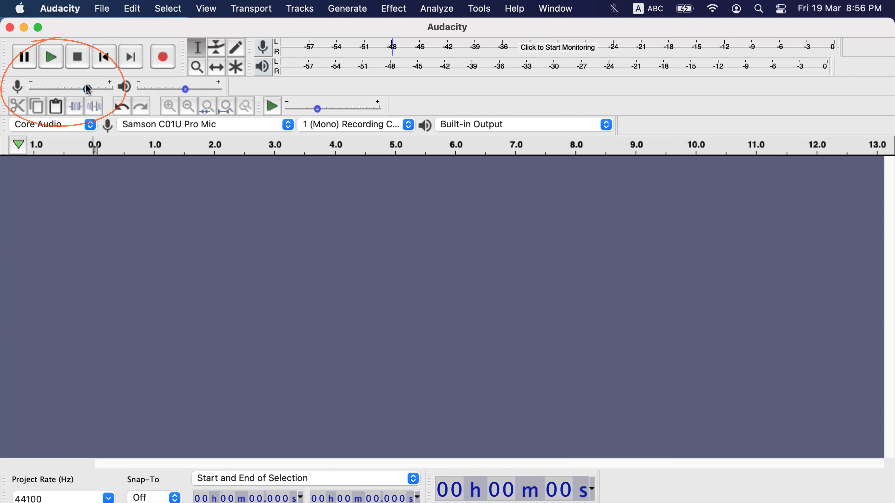
Record a mono voice track of about 23 seconds, raising the recording volume slightly while it runs
left_click(163, 58)
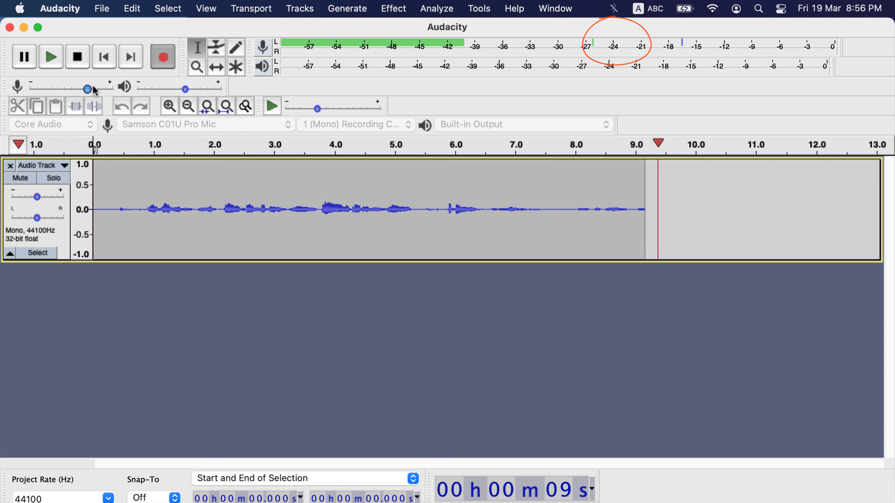
left_click_drag(95, 90, 106, 89)
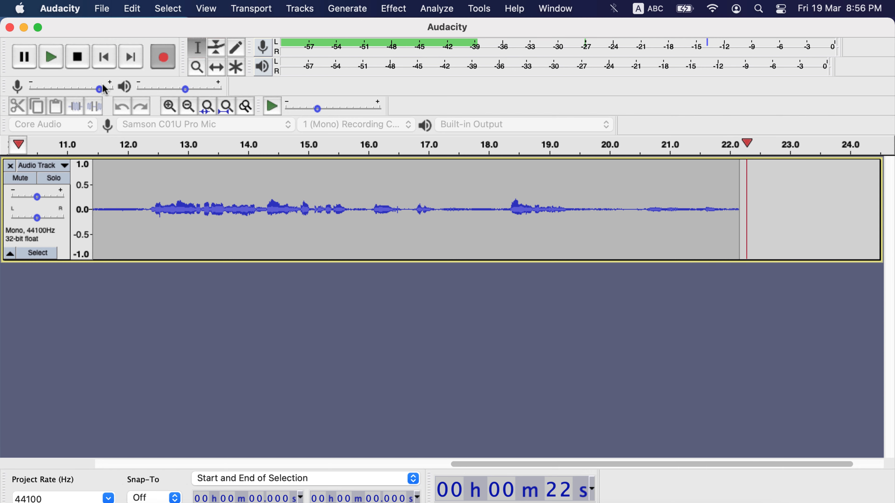
left_click(80, 61)
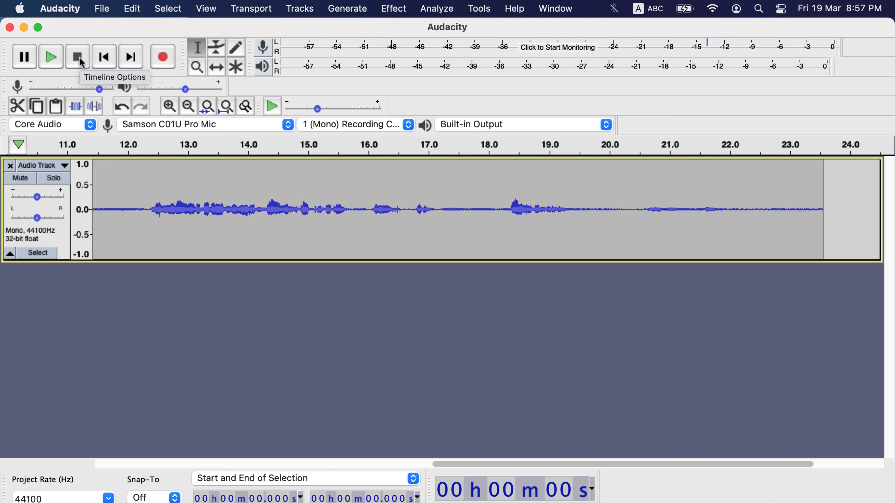
Save the project as dummy in the Desktop folder audacity projects, using the AUP3 project file type
left_click(102, 8)
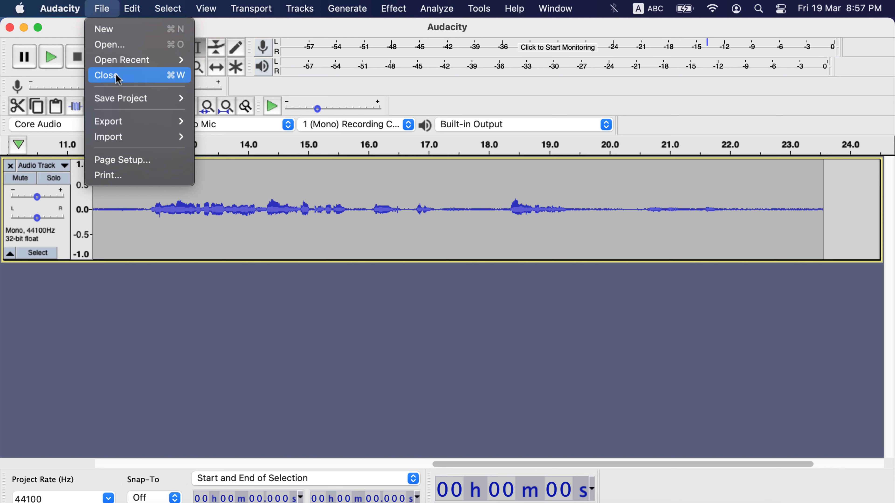
mouse_move(119, 99)
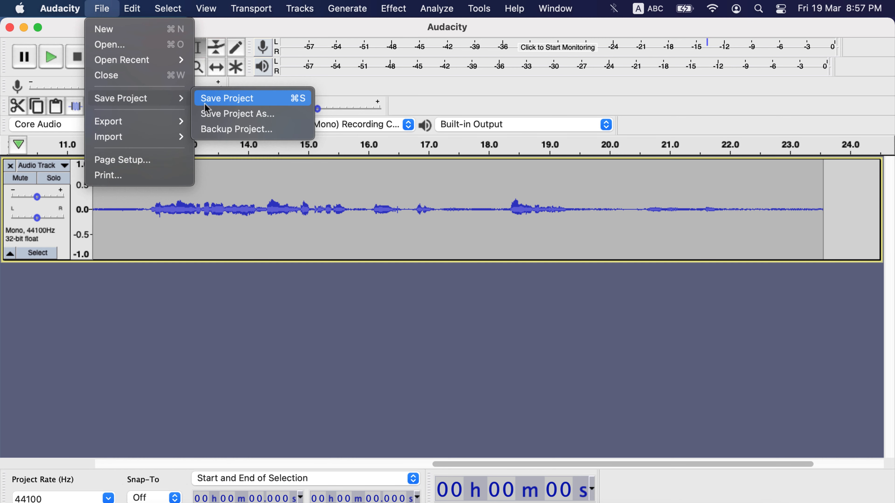
left_click(210, 100)
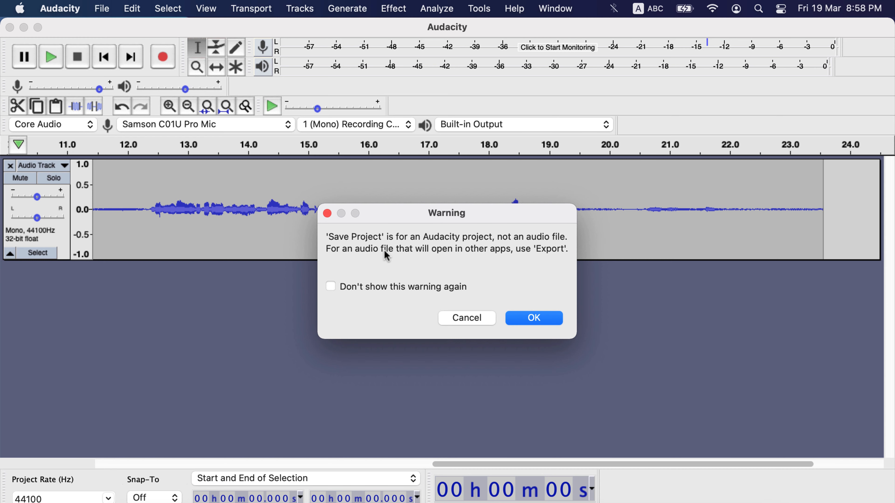
left_click(528, 315)
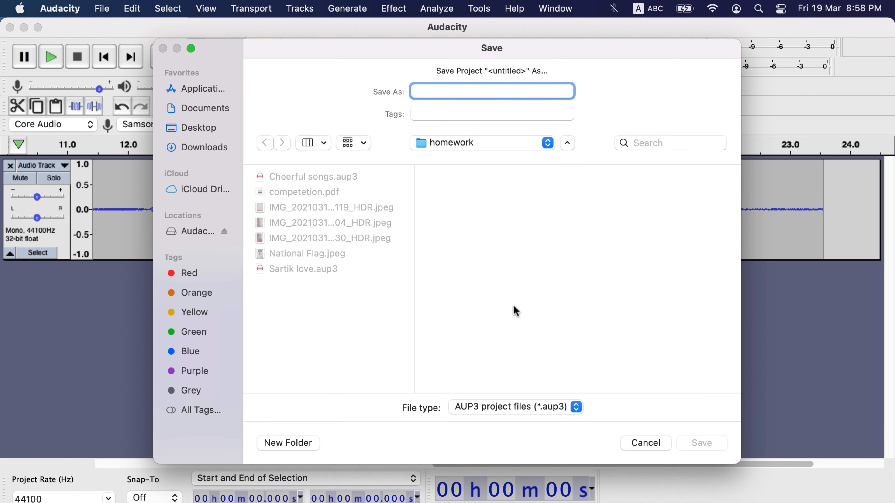
left_click(207, 134)
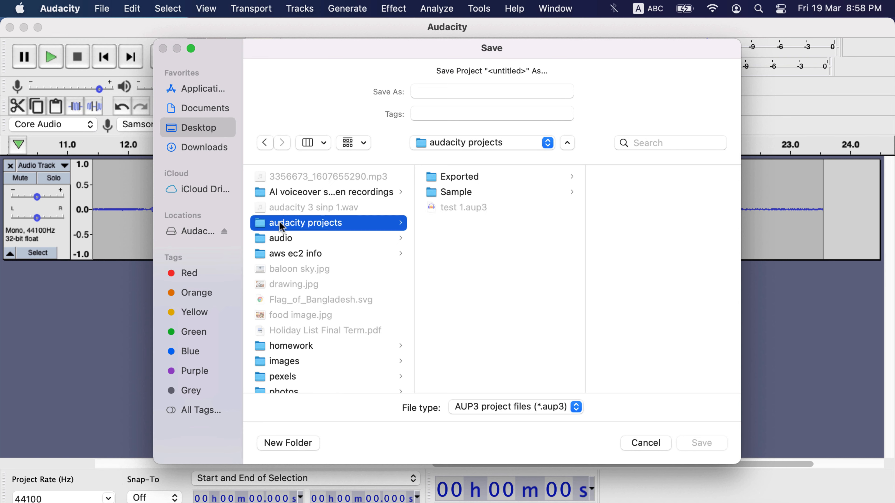
left_click(440, 95)
type("d")
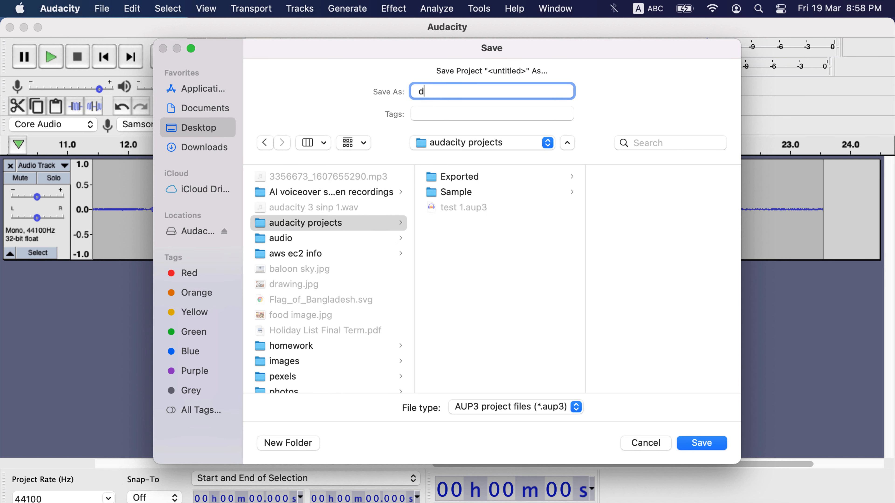
type("ummy")
key("Return")
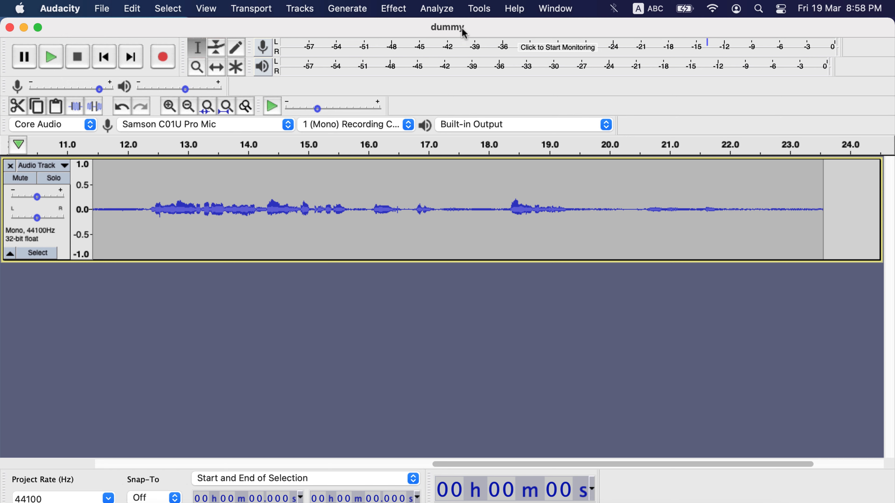
Close the project, reopen dummy.aup3 from the audacity projects folder in Finder, and show the start of the recording
left_click(10, 28)
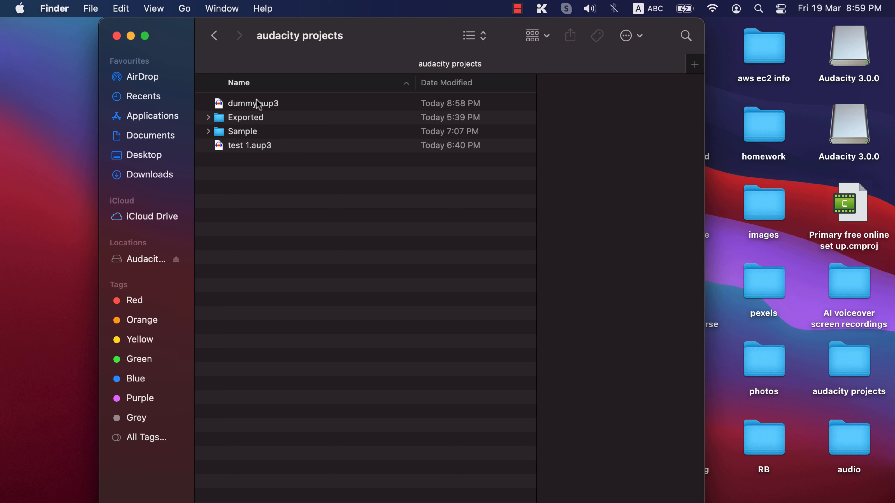
left_click(279, 109)
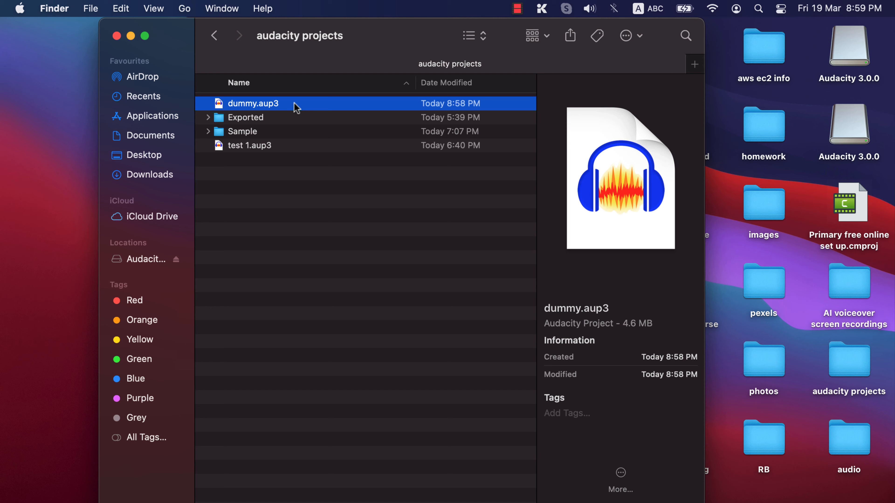
double_click(279, 105)
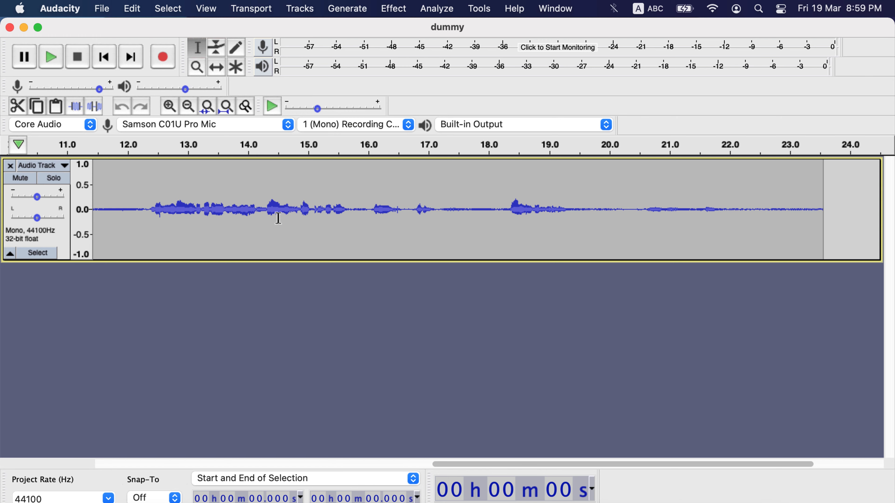
scroll(278, 218, "left", 10)
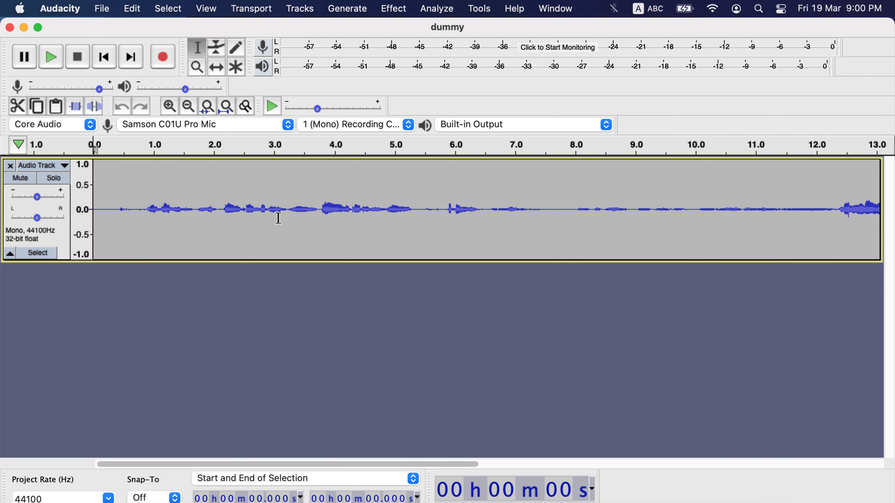
Turn on Software Playthrough for recording, and turn it off again
left_click(252, 9)
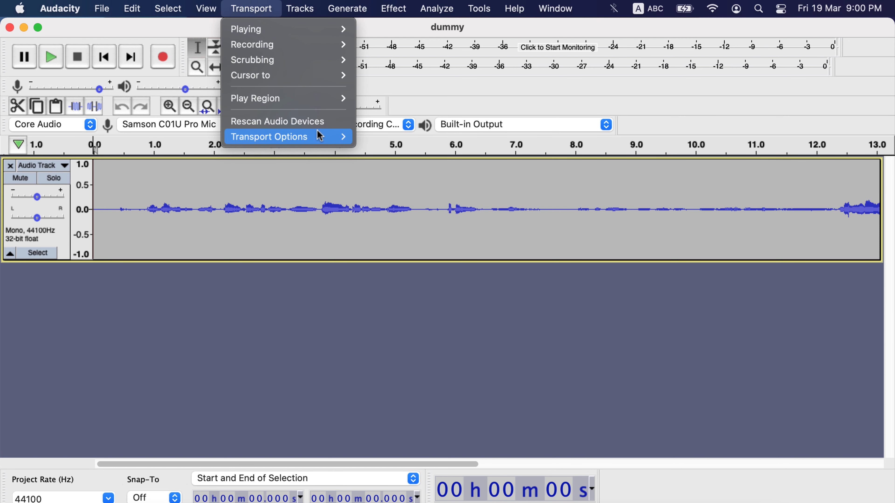
mouse_move(317, 131)
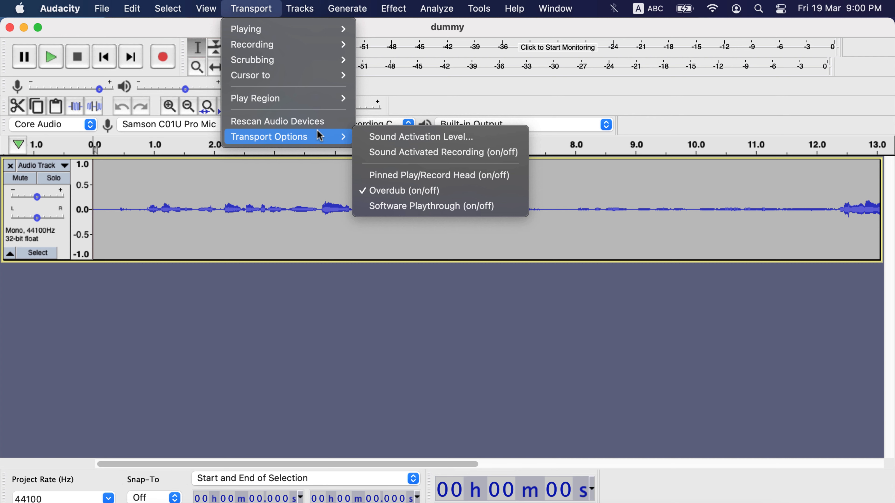
left_click(363, 206)
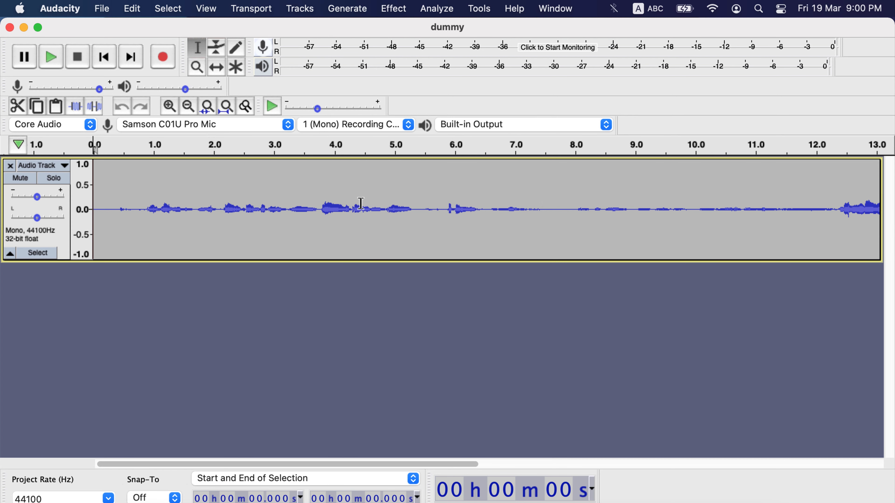
left_click(265, 8)
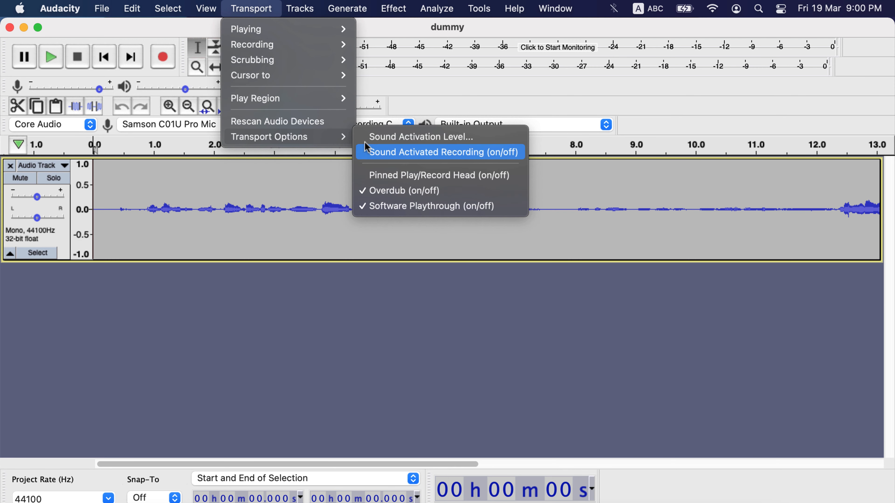
left_click(391, 205)
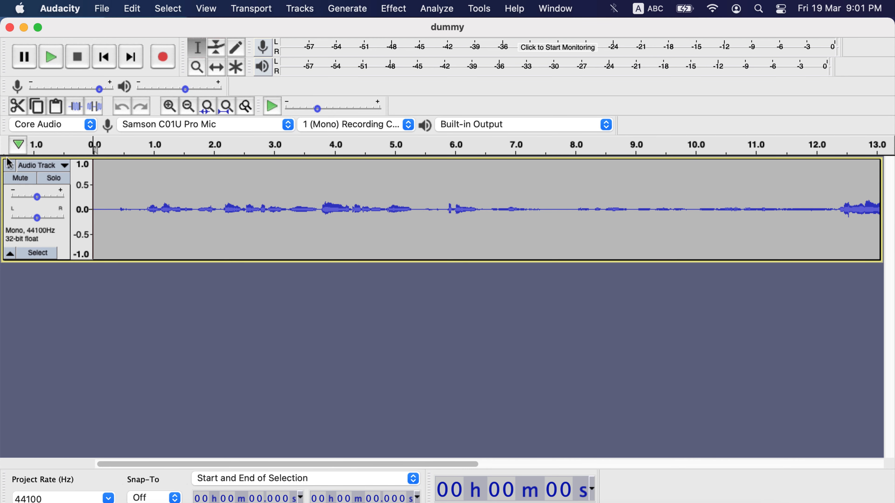
Delete the recorded voice track and open Sample.wav from the Sample folder inside audacity projects
left_click(10, 165)
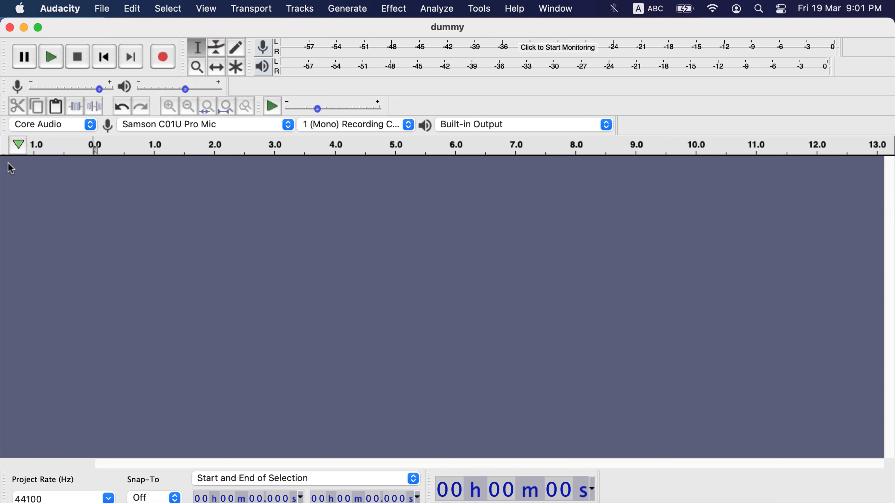
left_click(109, 9)
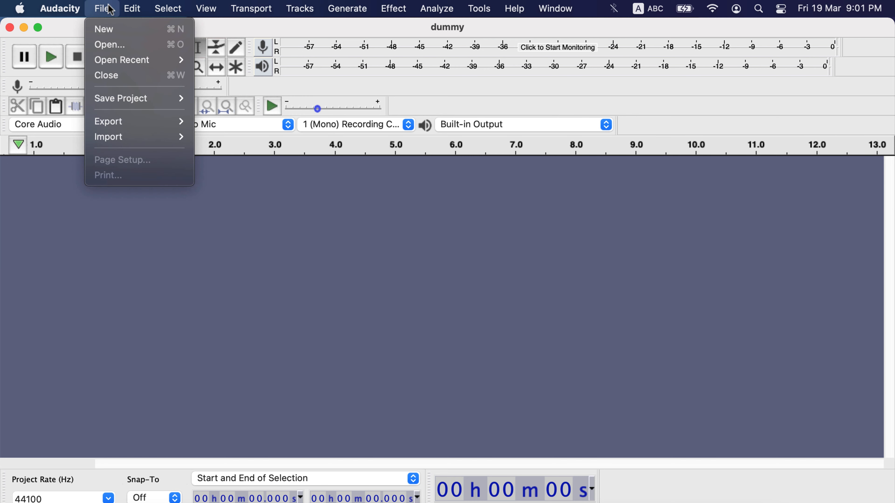
left_click(114, 44)
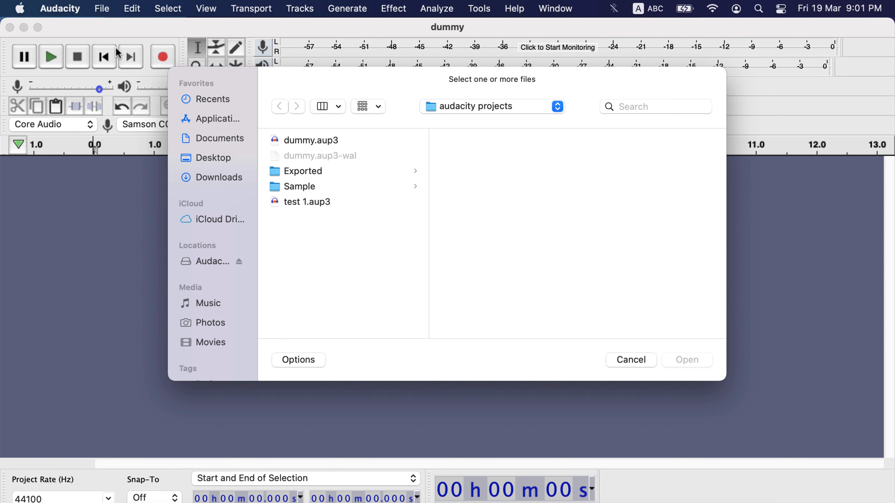
left_click(303, 192)
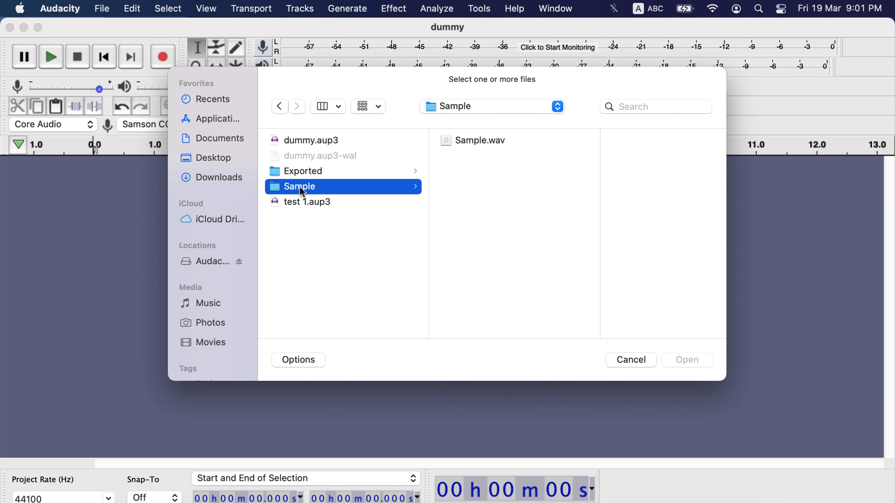
double_click(504, 147)
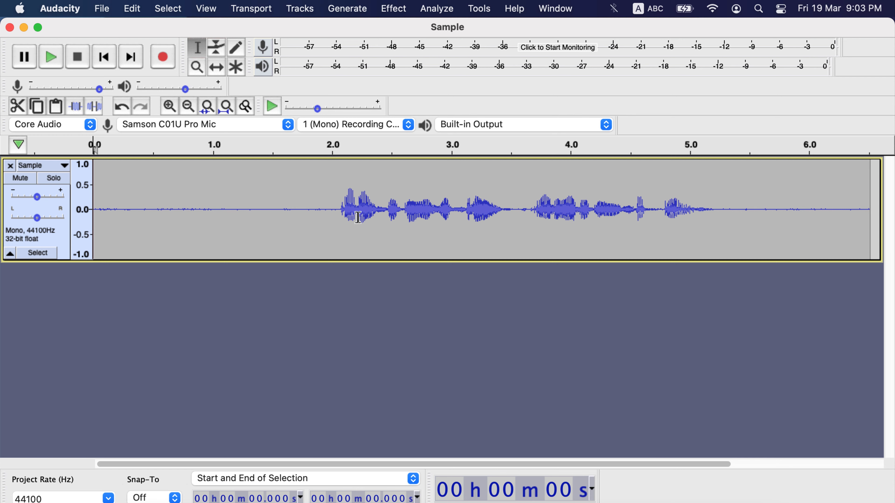
Mark the first loud peak at about 2.08 to 2.41 s, and play the Sample track from near its start
left_click_drag(341, 207, 380, 204)
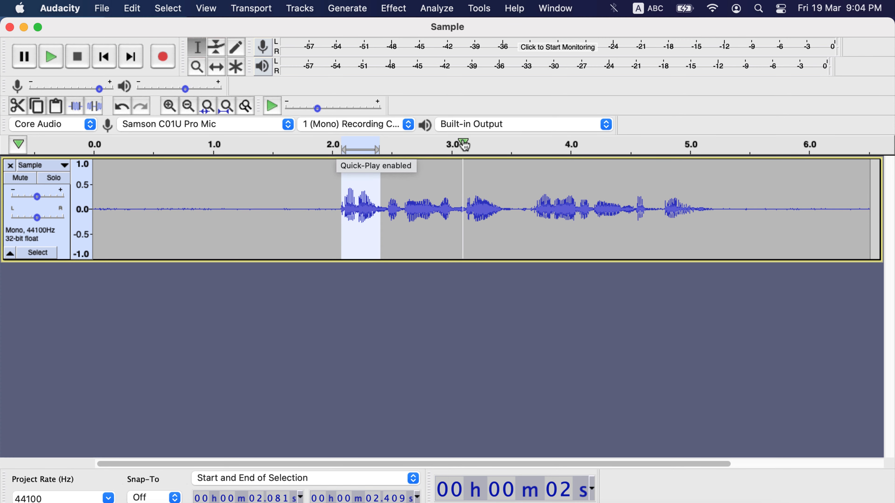
left_click(327, 187)
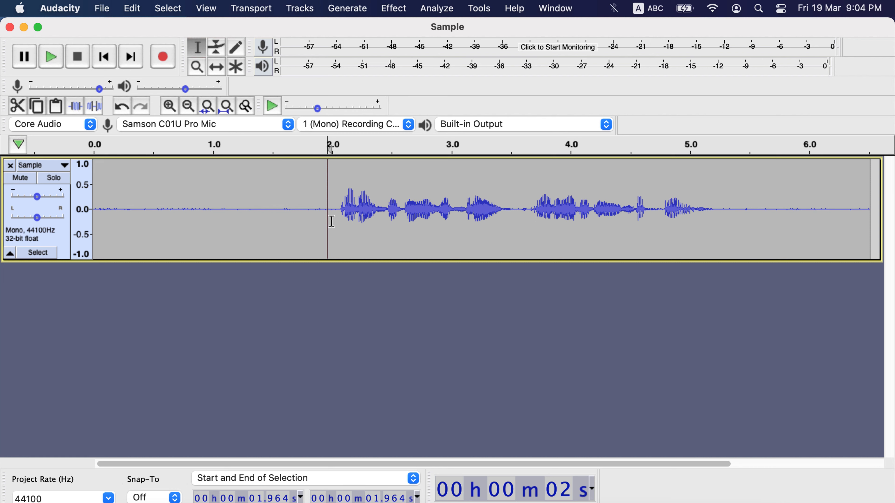
left_click(106, 166)
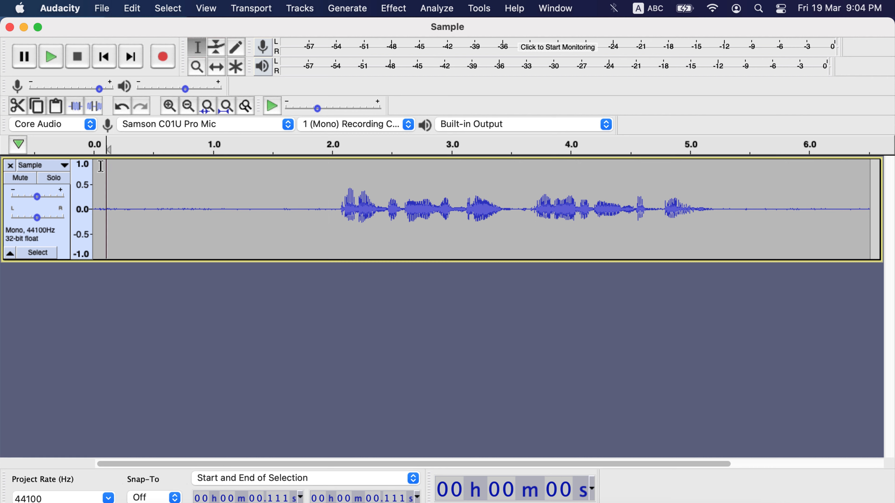
left_click(101, 166)
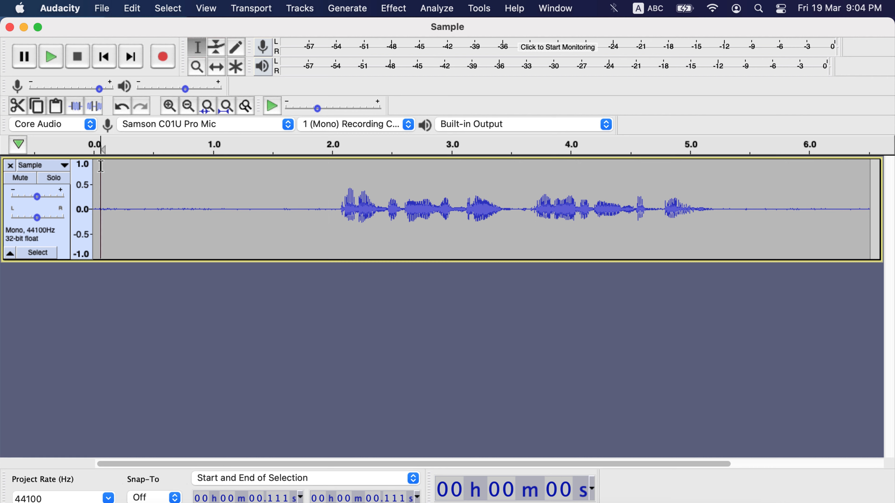
key("space")
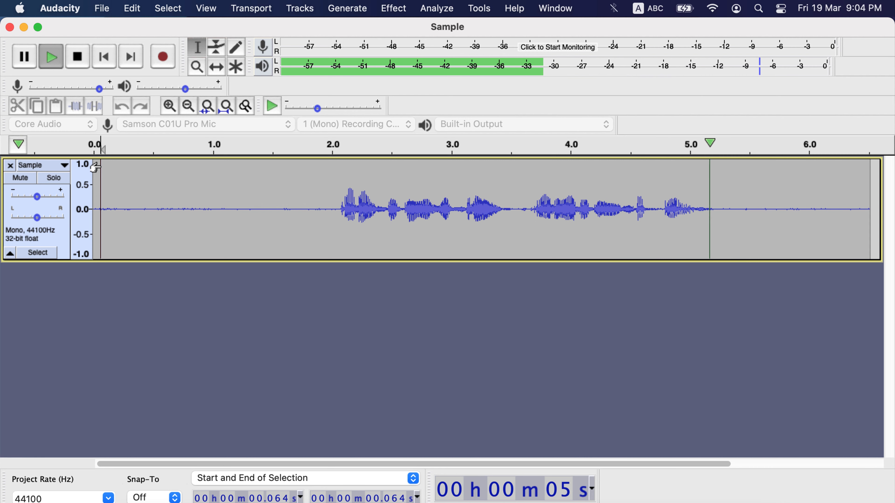
key("space")
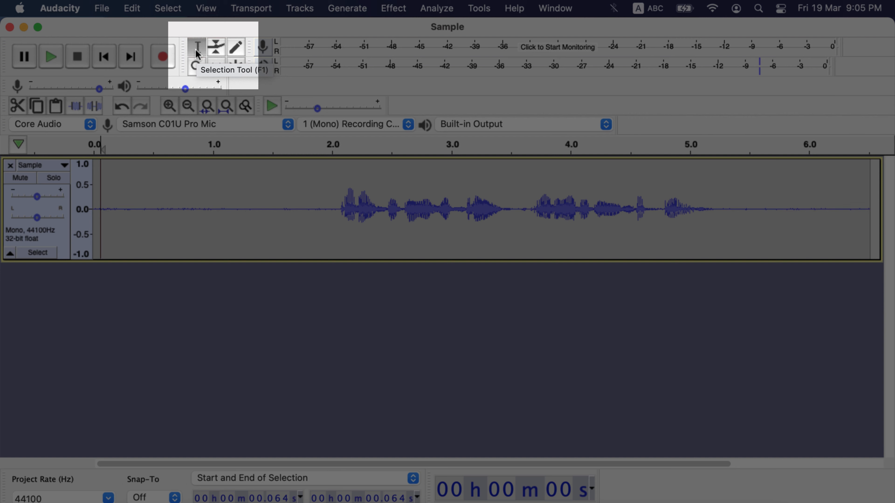
Zoom in on the first spoken word at about 2.1 s with the Zoom tool, and restore the normal zoom level
left_click(195, 49)
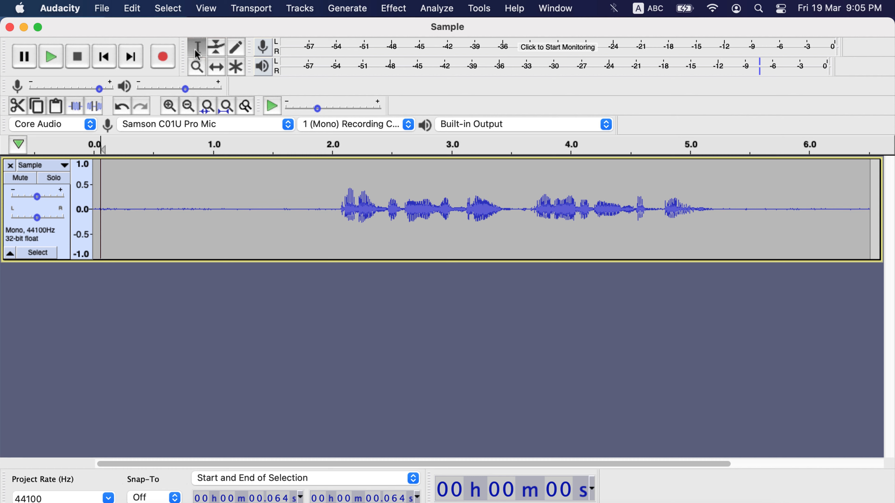
left_click(197, 66)
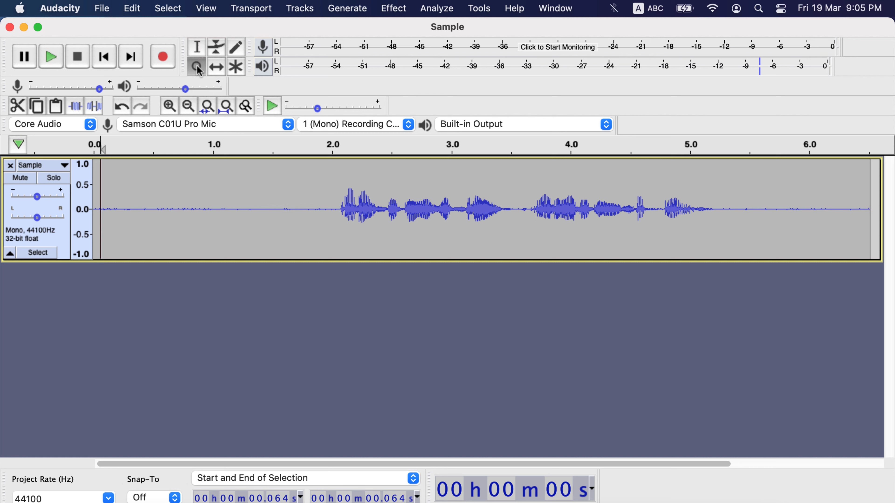
left_click(346, 200)
left_click(347, 201)
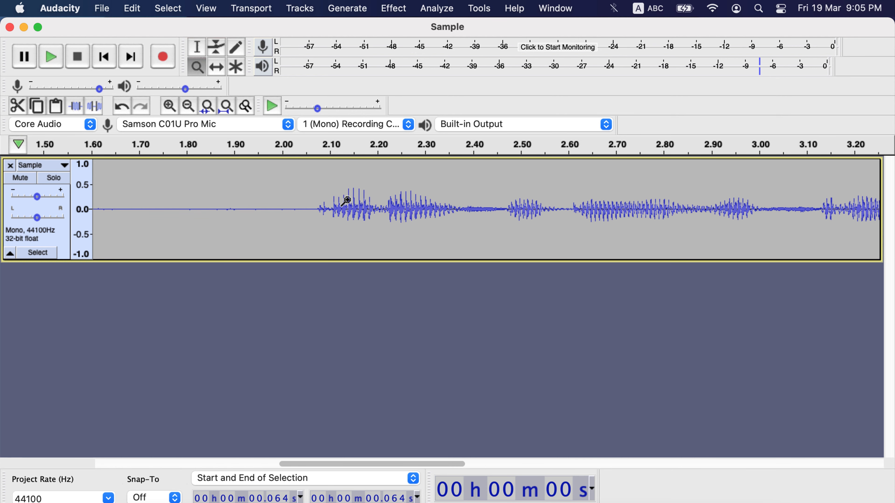
left_click(206, 8)
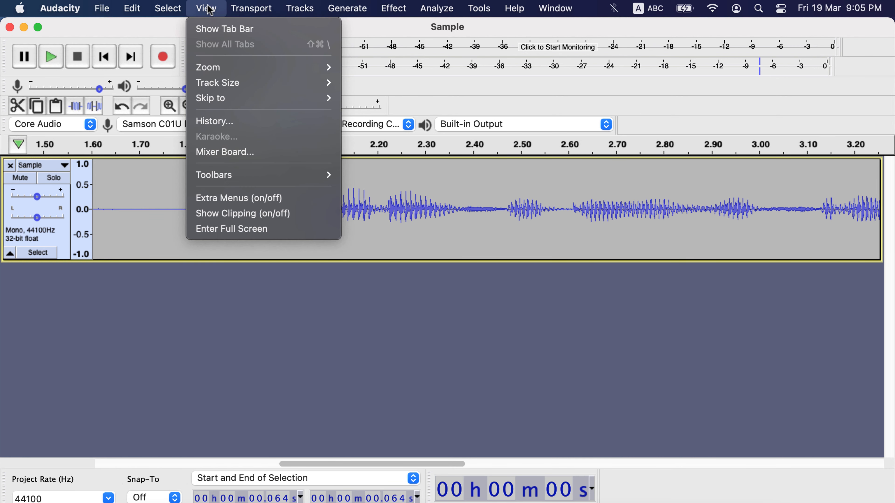
mouse_move(229, 73)
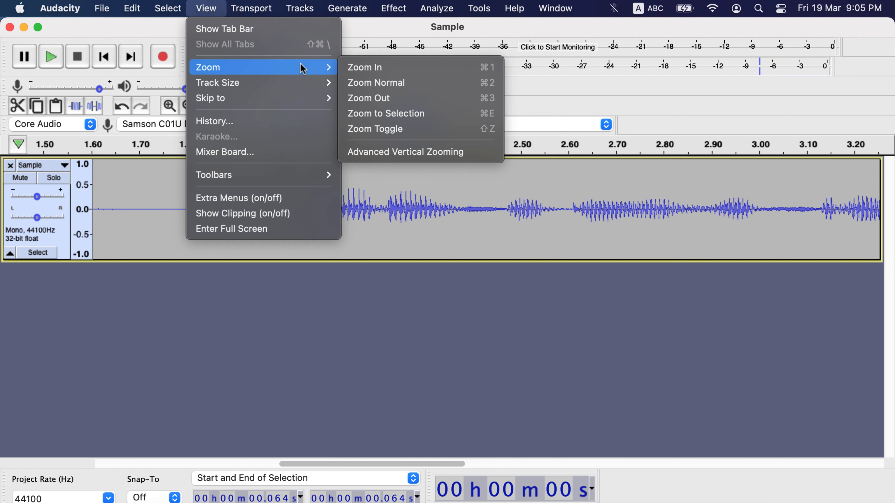
left_click(365, 82)
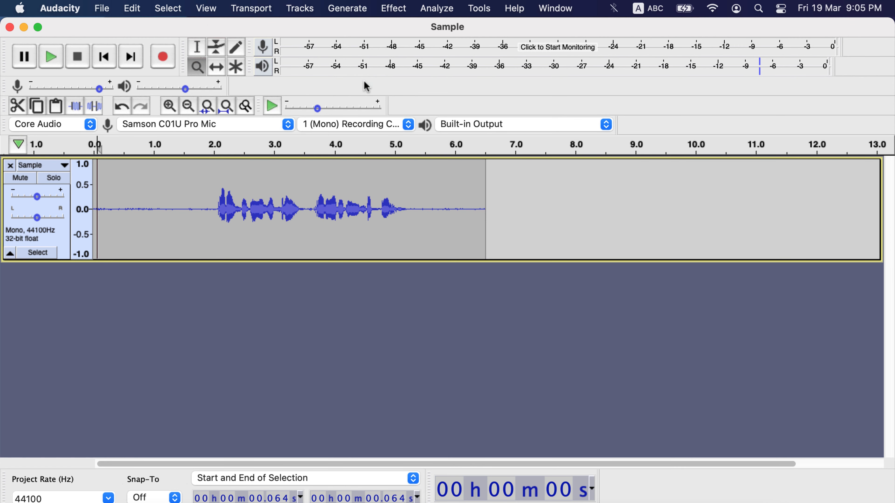
Select the speech-free first 1.73 s or so of the track and capture it as the noise profile for Noise Reduction
left_click(198, 46)
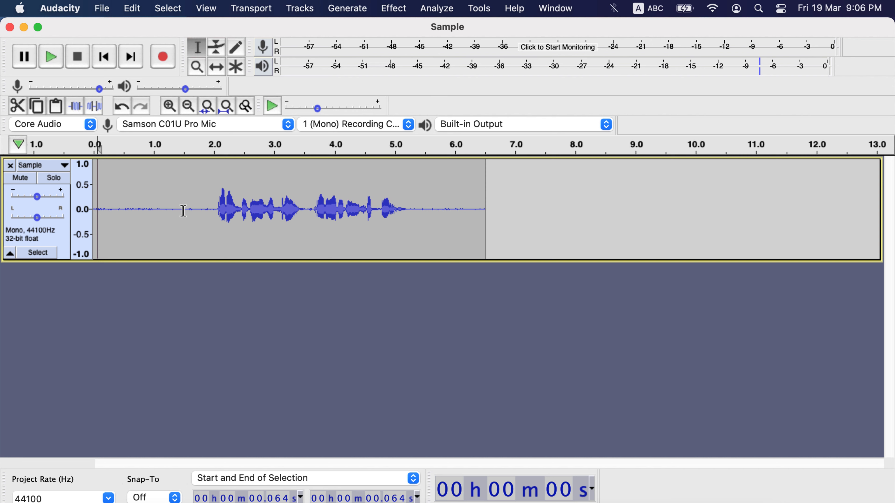
left_click_drag(196, 209, 77, 204)
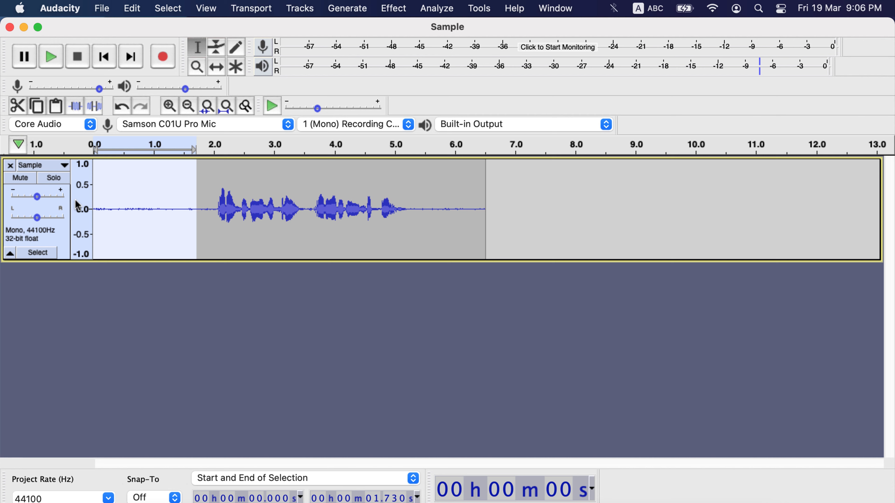
left_click(391, 10)
left_click(397, 321)
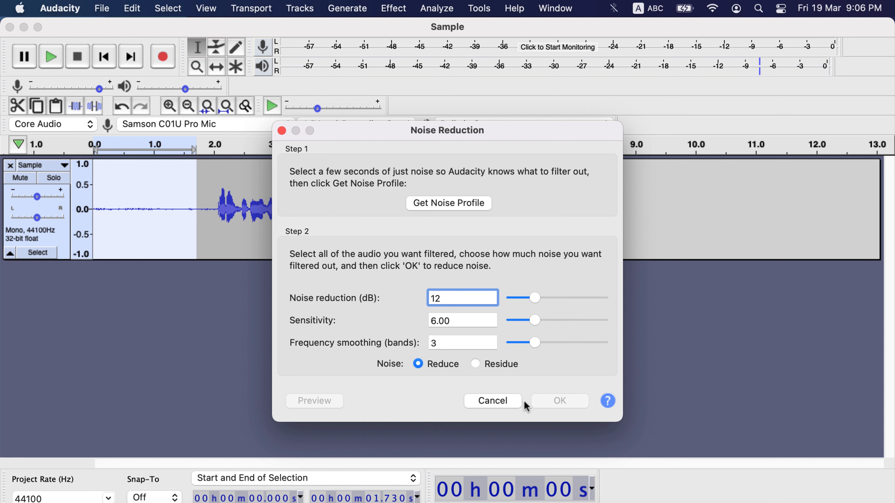
left_click(465, 208)
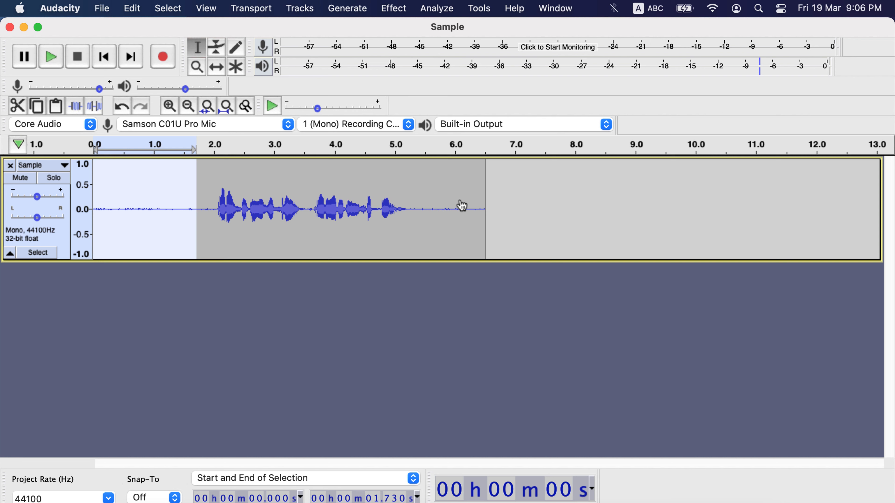
Select the whole Sample track and open the Noise Reduction effect for it
double_click(273, 171)
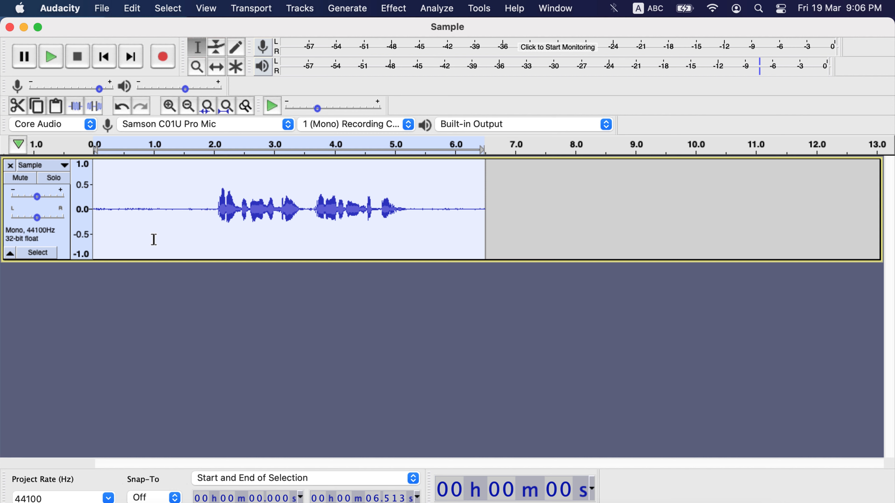
left_click(138, 273)
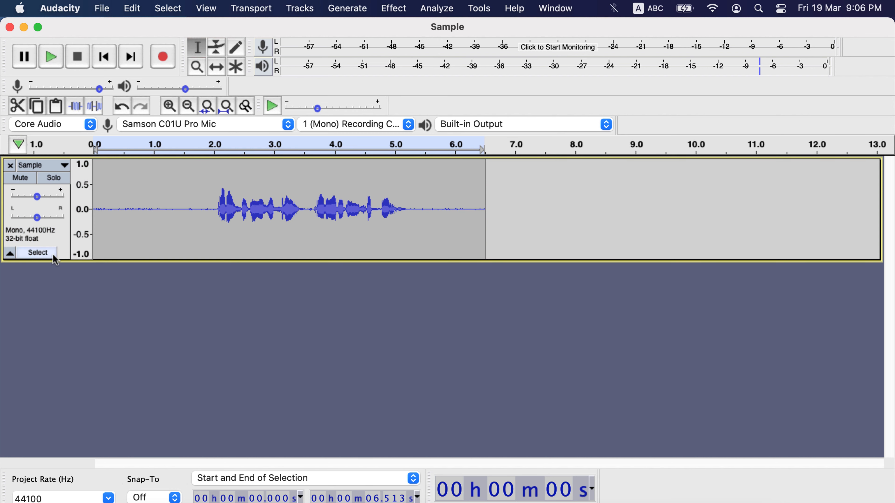
left_click(38, 253)
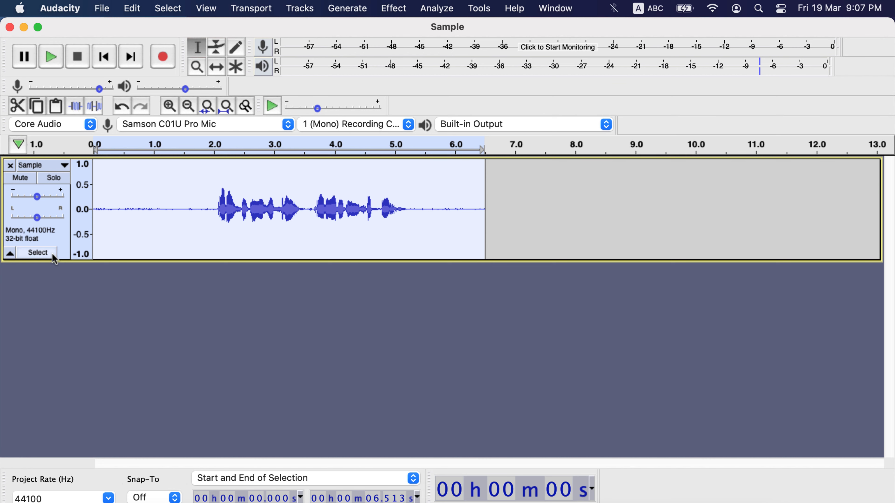
left_click(400, 14)
left_click(420, 321)
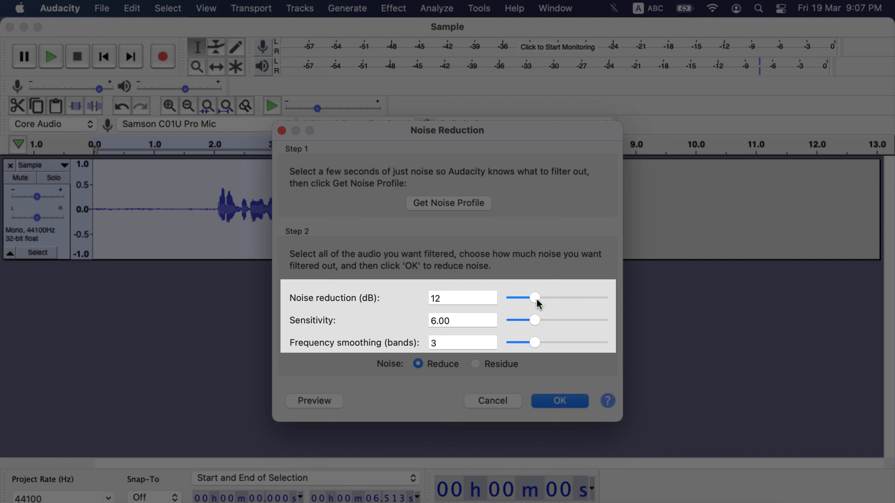
Preview and apply Noise Reduction at 12 dB, sensitivity 6.00 and 3 frequency smoothing bands, and inspect the quiet start of the track
mouse_move(541, 304)
left_mouse_down()
mouse_move(607, 302)
mouse_move(540, 299)
left_mouse_up()
left_click_drag(538, 321, 614, 323)
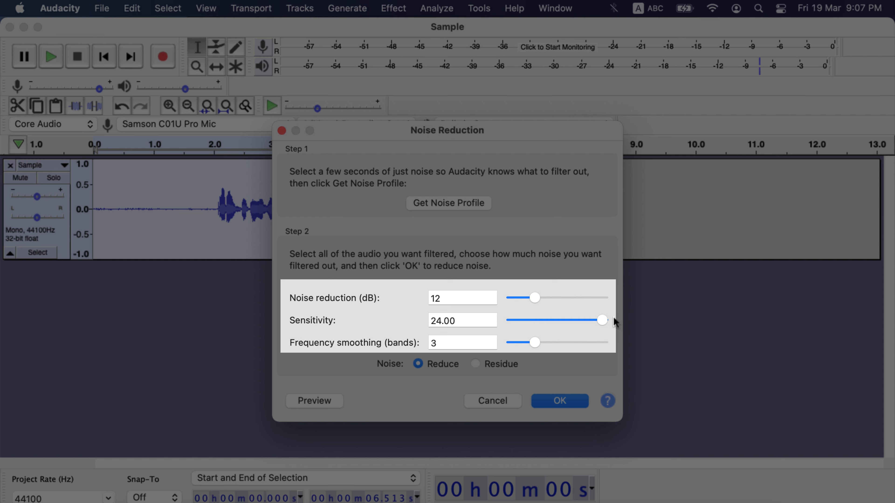
left_click_drag(603, 319, 536, 320)
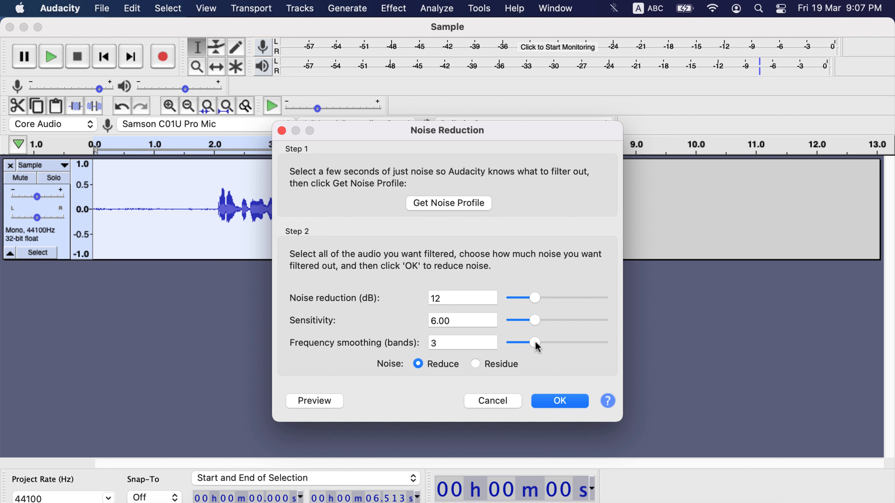
left_click(332, 402)
left_click(576, 408)
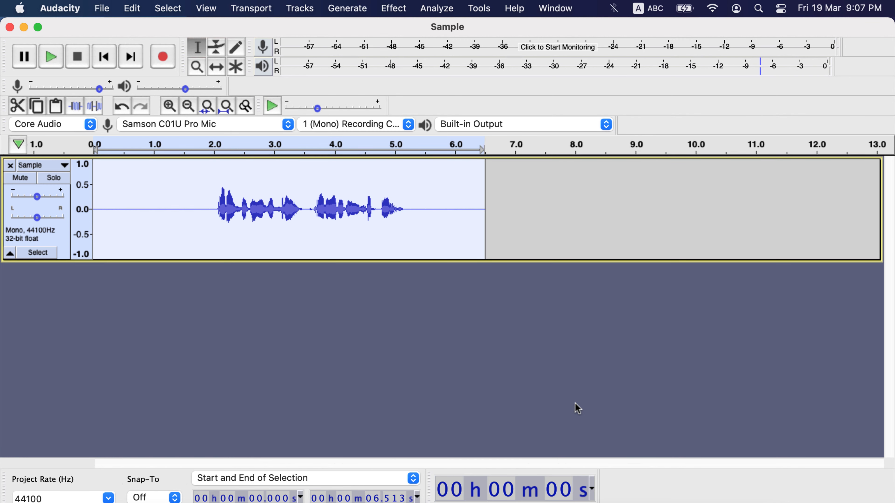
left_click_drag(214, 210, 109, 202)
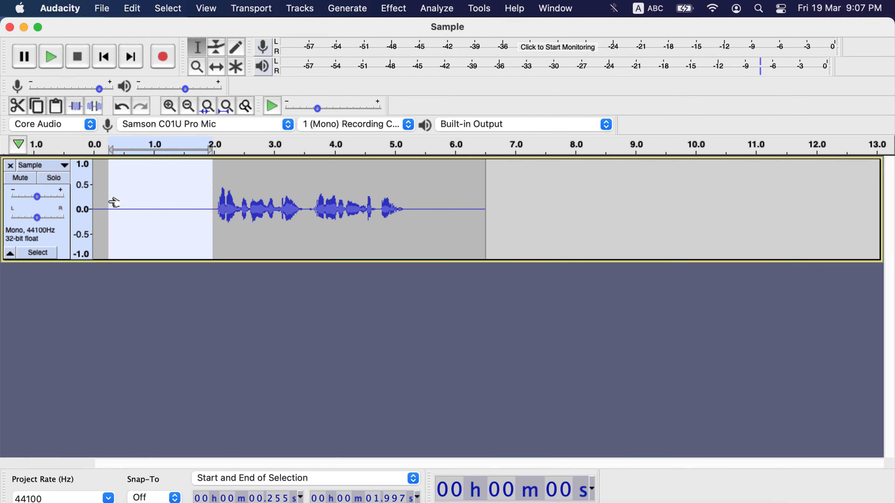
left_click(212, 280)
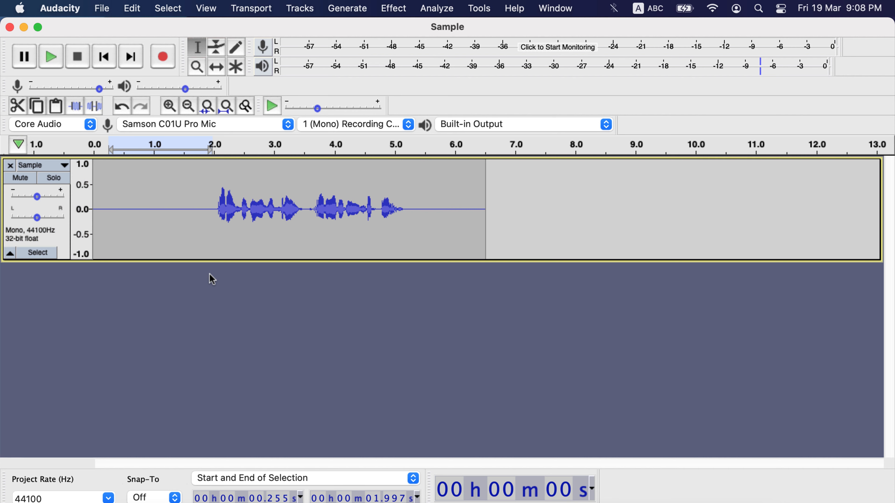
Select the whole Sample track and open the Filter Curve effect for it
double_click(250, 185)
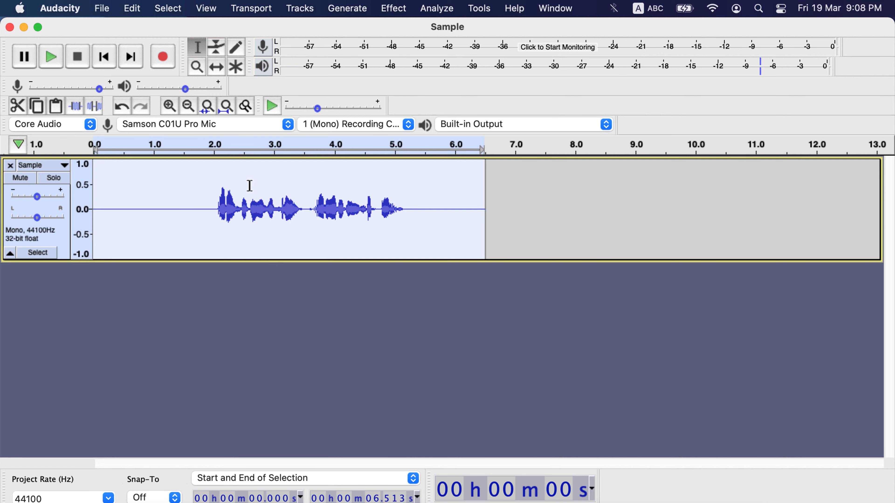
left_click(394, 10)
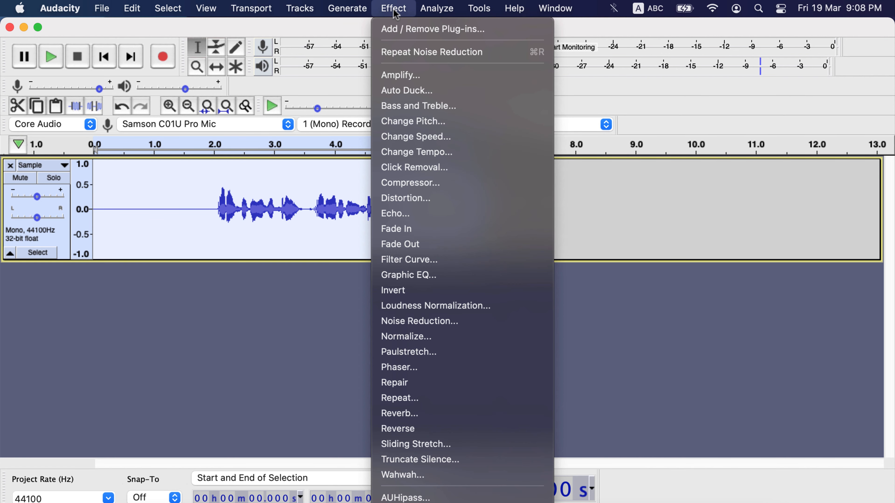
left_click(399, 259)
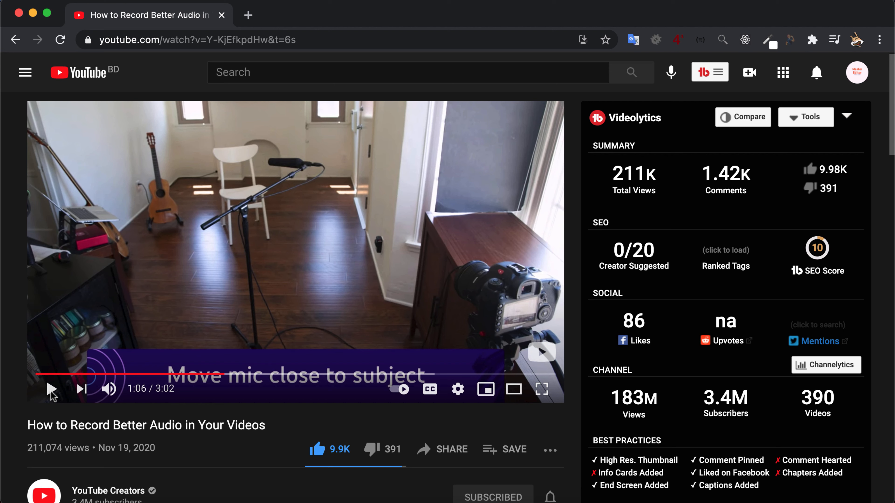
Switch to the browser and play a few seconds of the YouTube video "How to Record Better Audio in Your Videos", pausing it after the microphone comparison
left_click(52, 392)
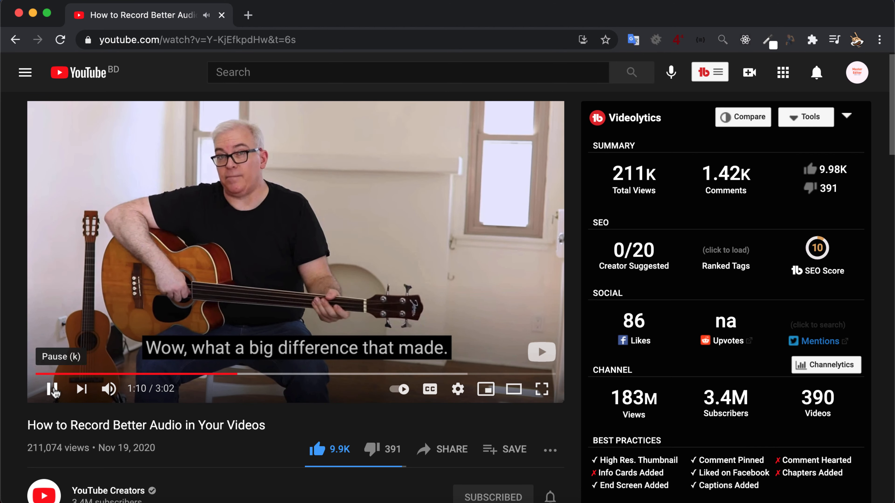
left_click(54, 391)
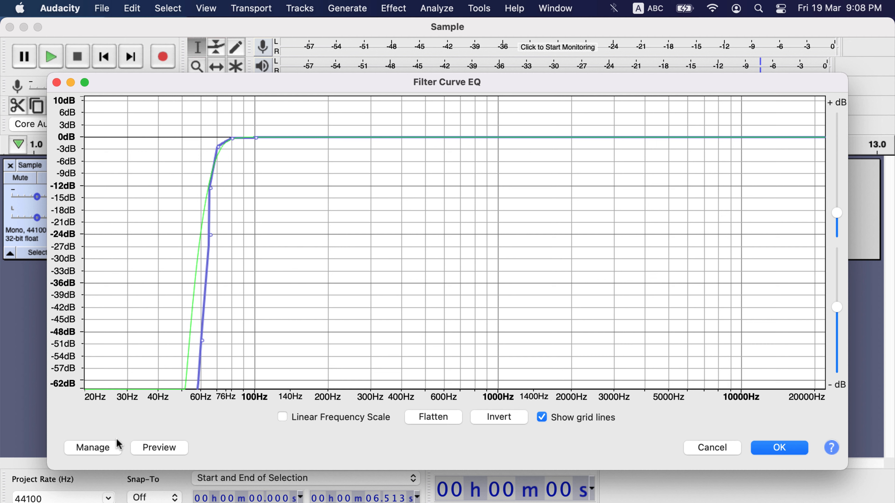
In Filter Curve EQ, load the Bass Boost factory preset and raise the upper limit of the dB scale to about 15 dB
left_click(105, 449)
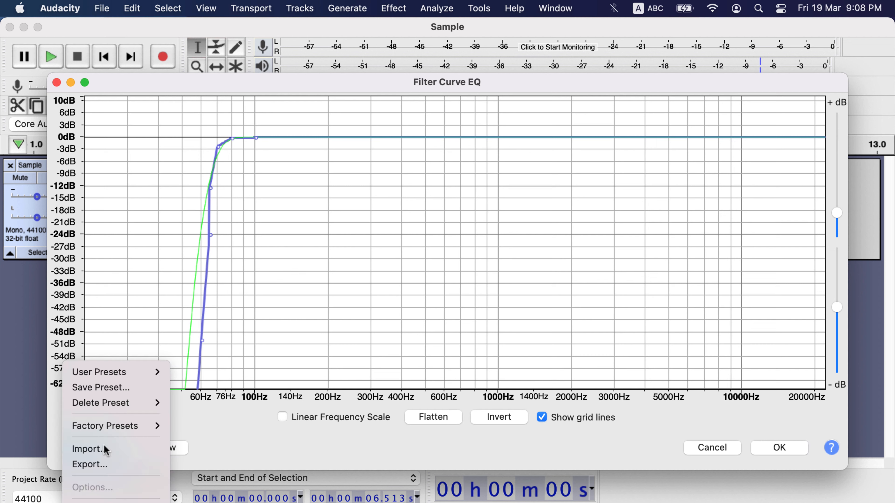
mouse_move(140, 430)
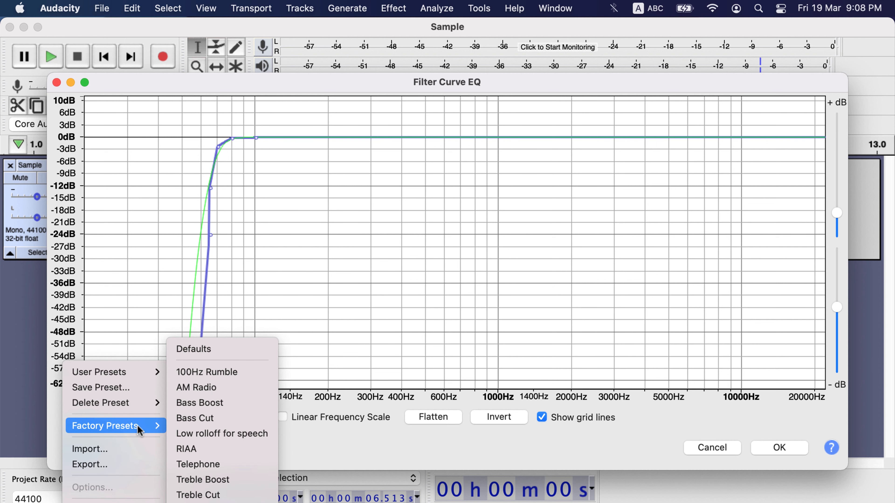
left_click(199, 403)
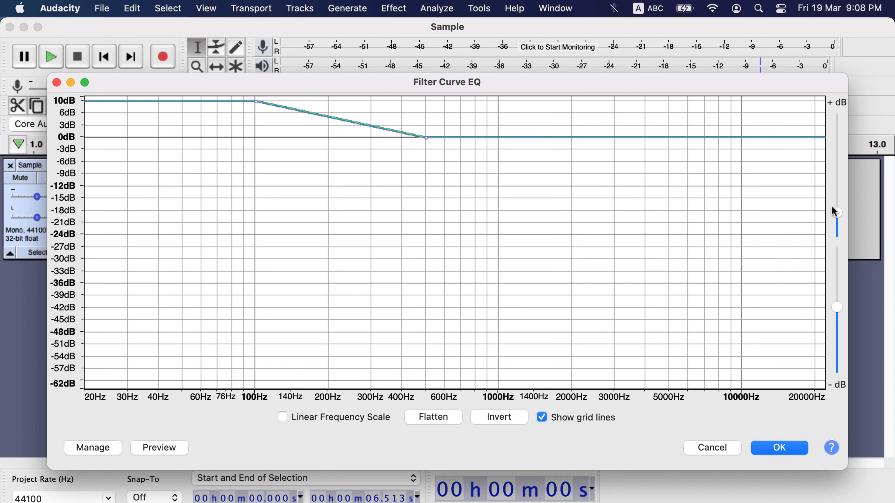
mouse_move(836, 212)
left_mouse_down()
mouse_move(833, 187)
mouse_move(834, 204)
left_mouse_up()
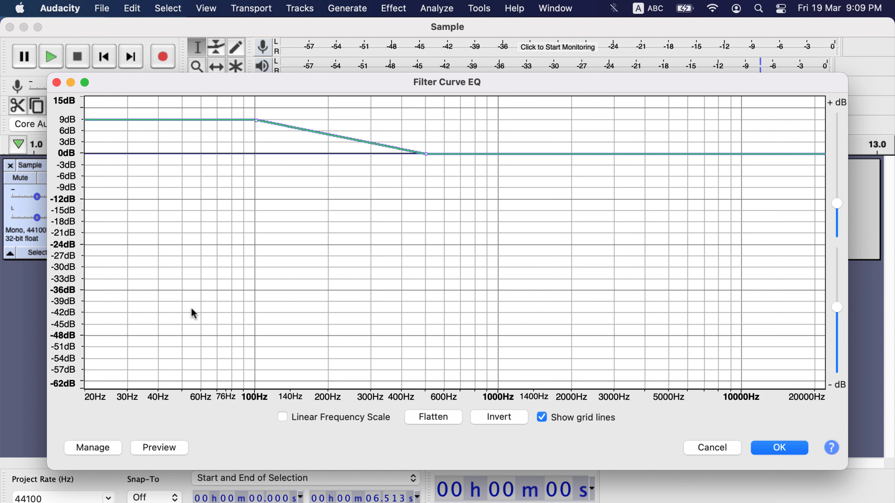
Load the 100Hz Rumble factory preset, reshape its curve to reach 0 dB at about 100 Hz, and apply the filter
left_click(89, 447)
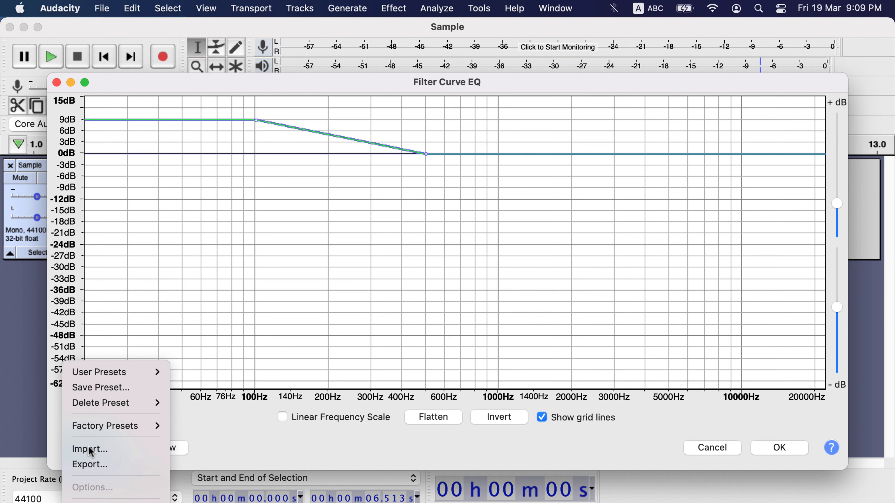
mouse_move(110, 429)
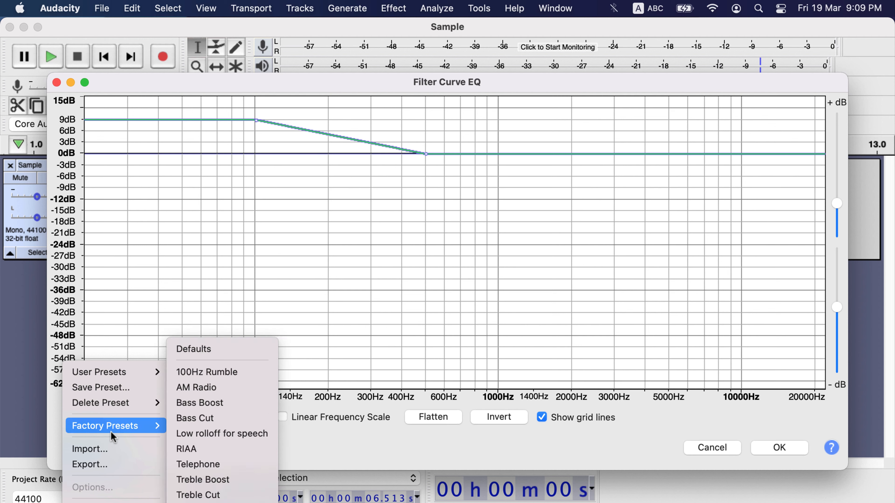
left_click(211, 373)
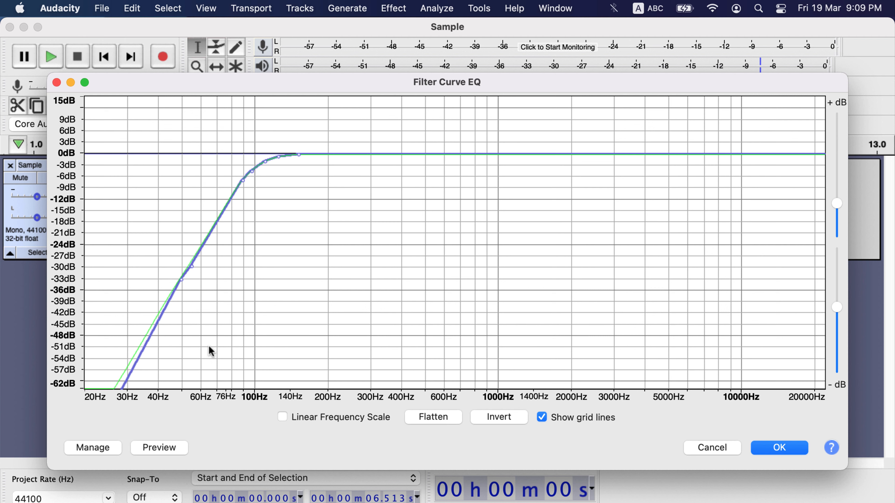
left_click_drag(269, 165, 237, 187)
left_click_drag(279, 157, 275, 155)
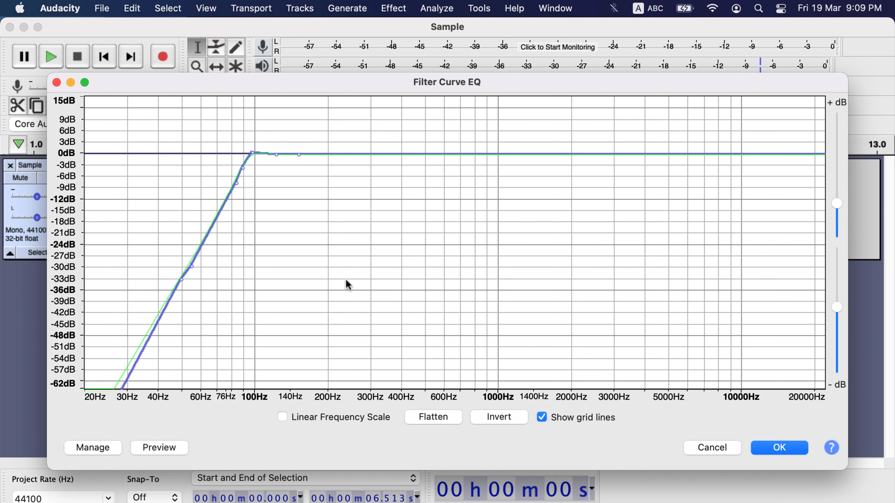
left_click(778, 448)
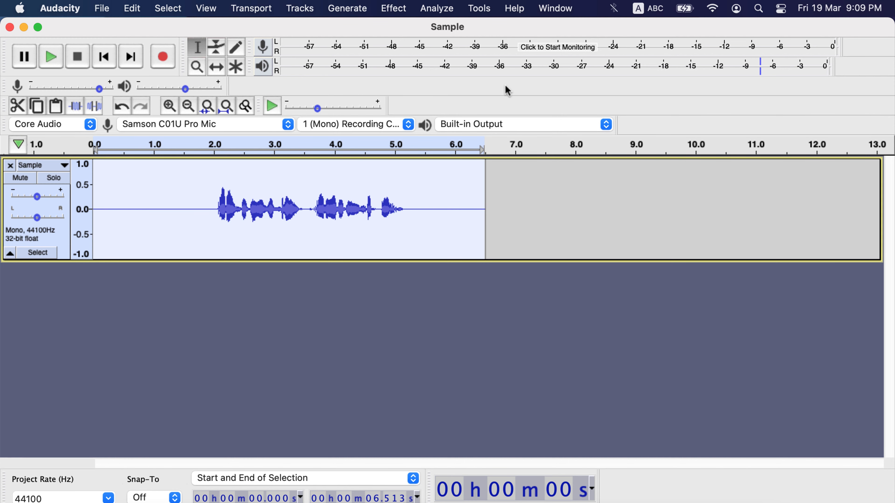
Reopen Filter Curve, preview and apply the Treble Boost factory preset, and deselect the track
left_click(393, 9)
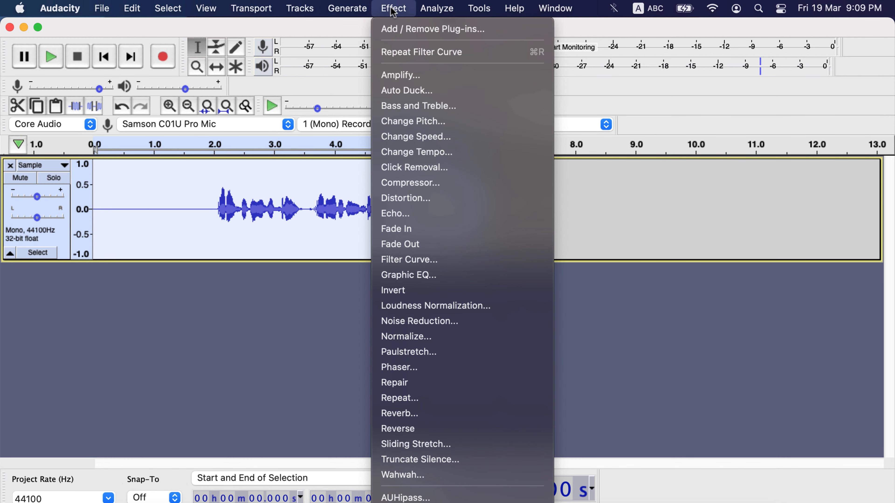
left_click(396, 256)
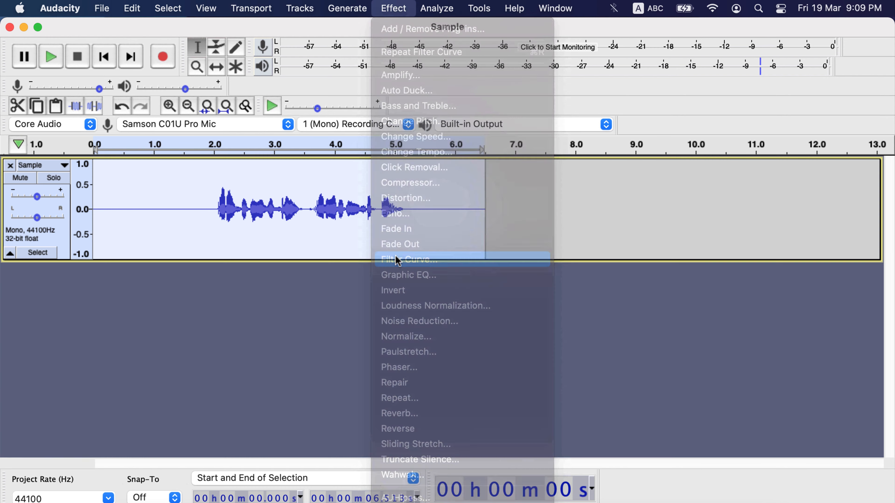
left_click(105, 447)
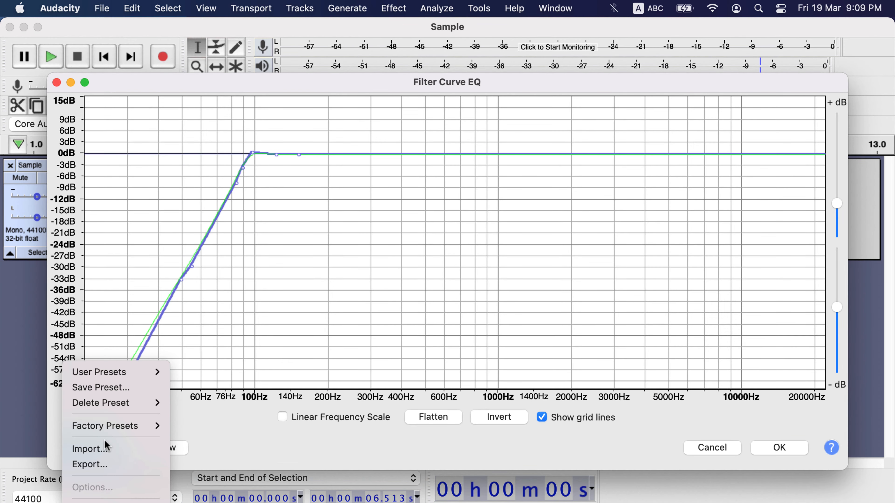
mouse_move(121, 431)
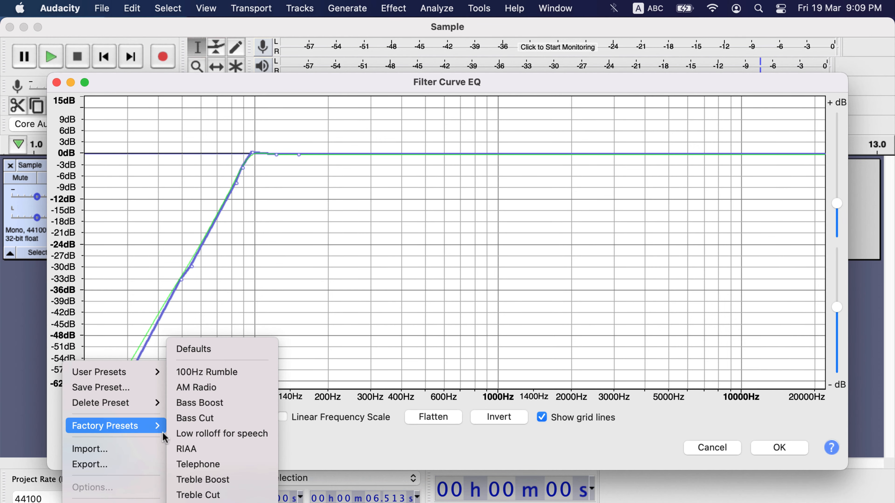
left_click(213, 481)
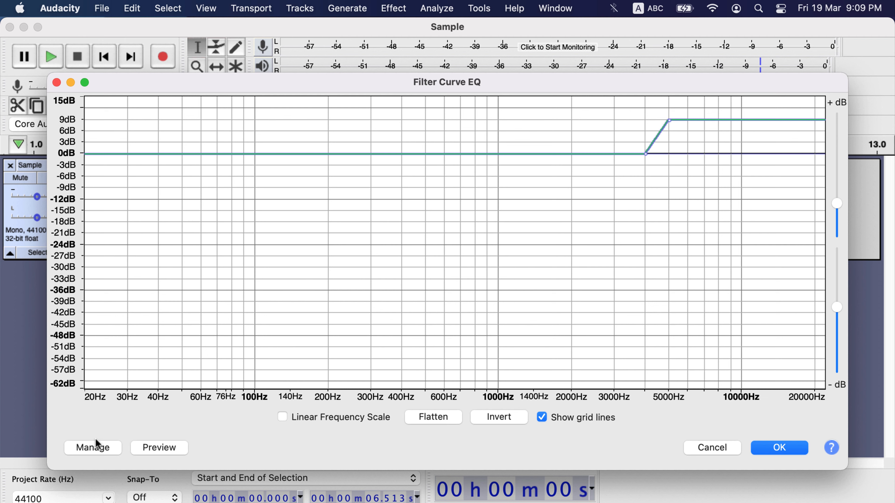
left_click(140, 444)
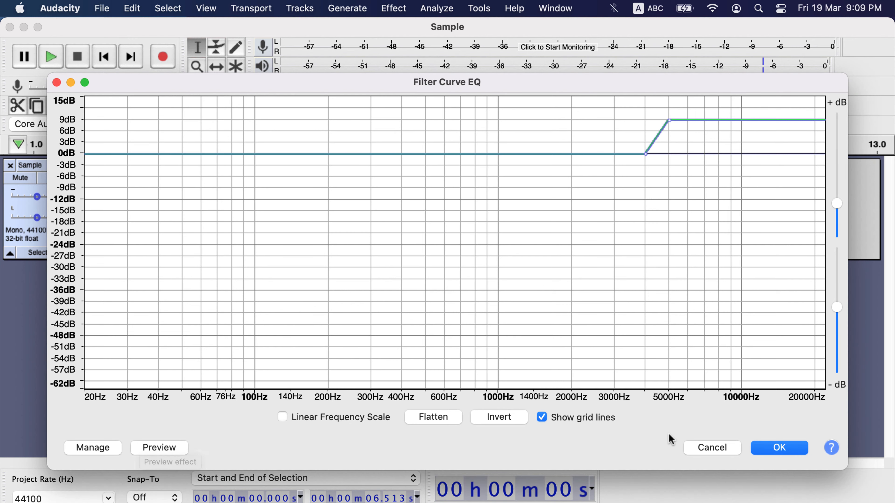
left_click(794, 448)
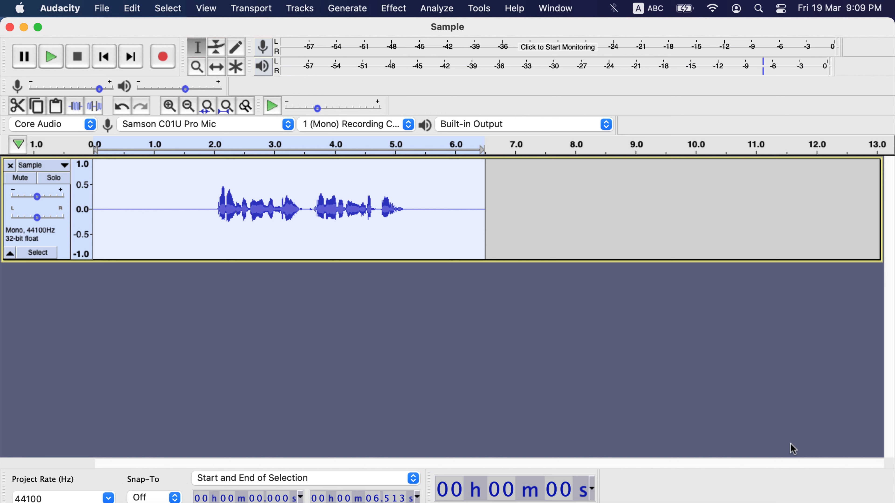
left_click(585, 320)
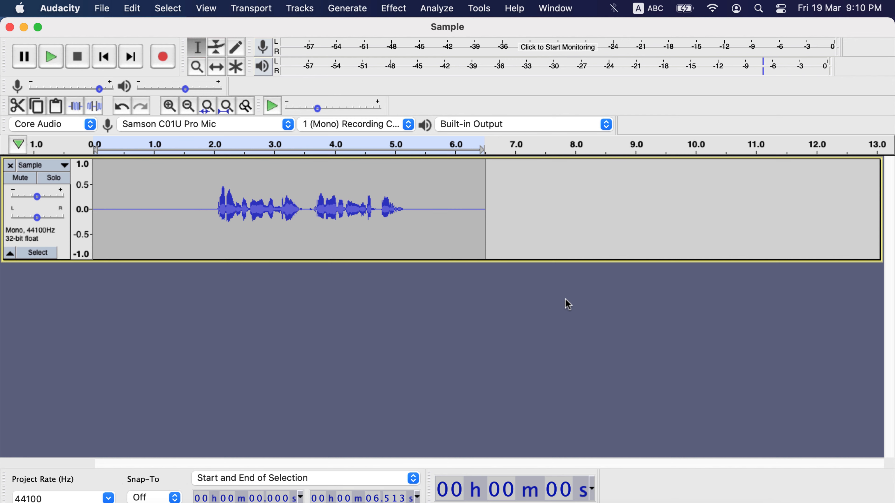
Select the whole Sample track and preview the Normalize effect with a peak amplitude of -1.0 dB
double_click(459, 239)
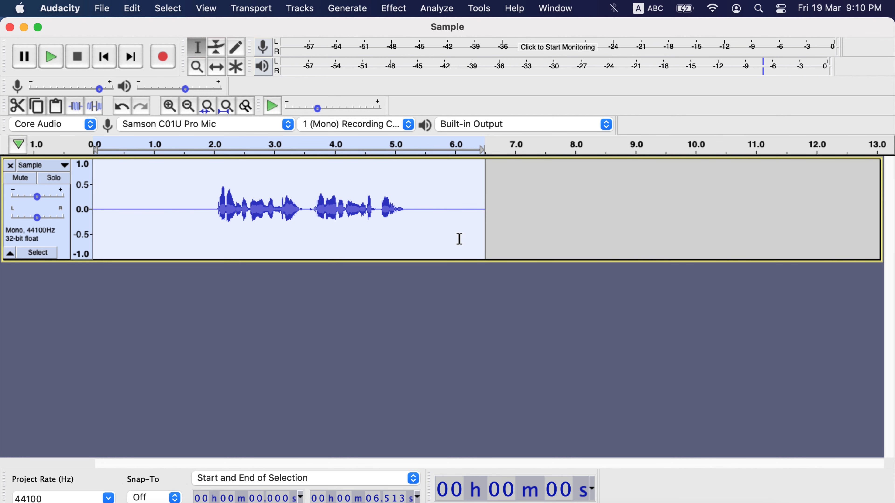
left_click(405, 11)
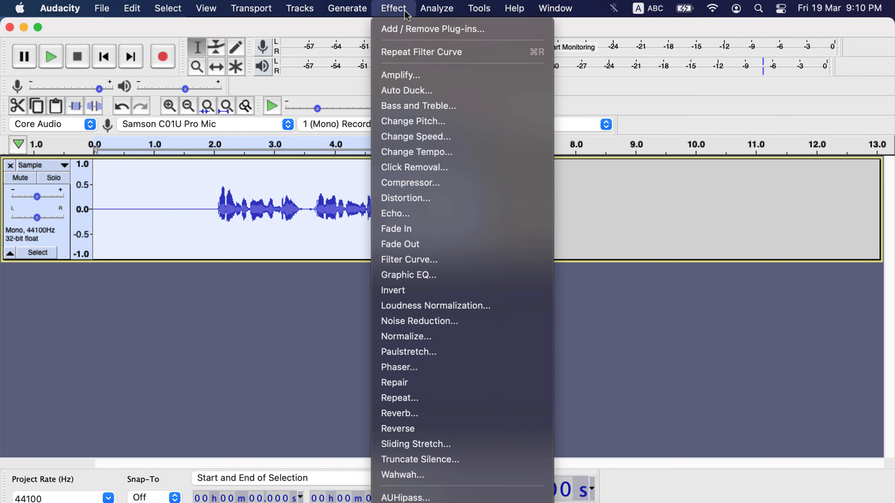
left_click(391, 336)
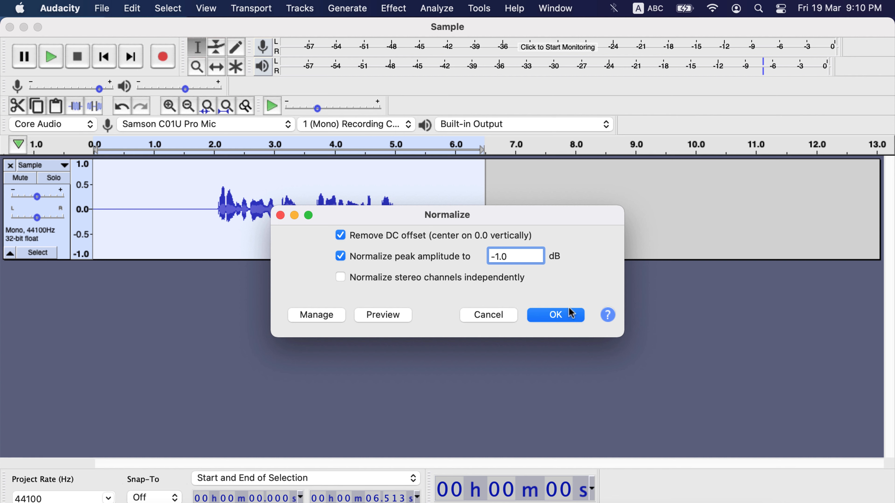
left_click(393, 316)
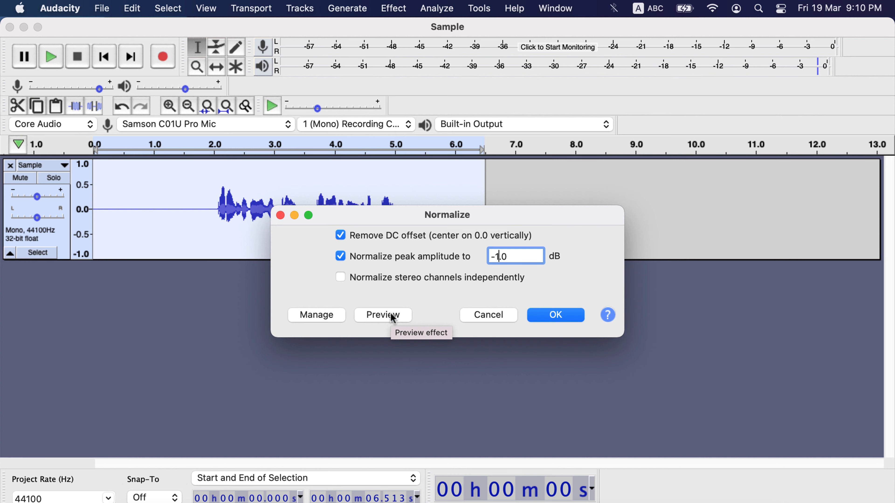
Preview Normalize at peak amplitudes of -2.0 dB and -3.0 dB, and apply it at -3.0 dB
key("BackSpace")
type("2")
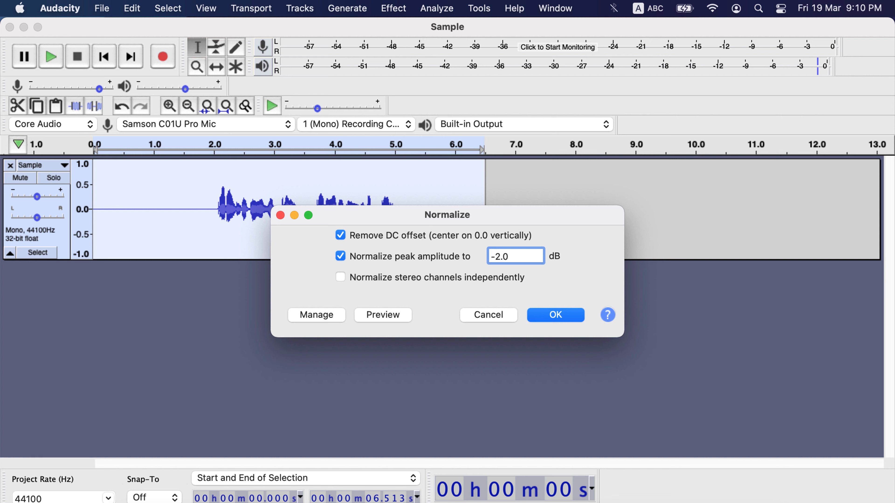
left_click(403, 316)
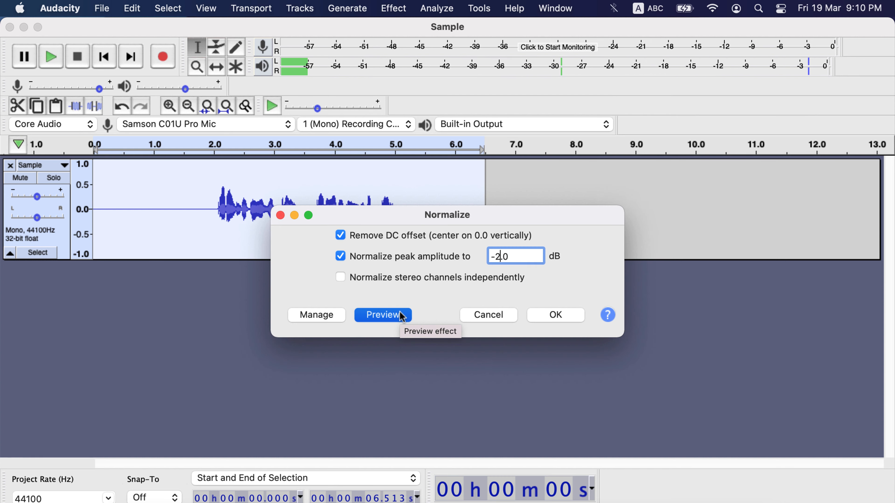
key("BackSpace")
type("3")
left_click(402, 317)
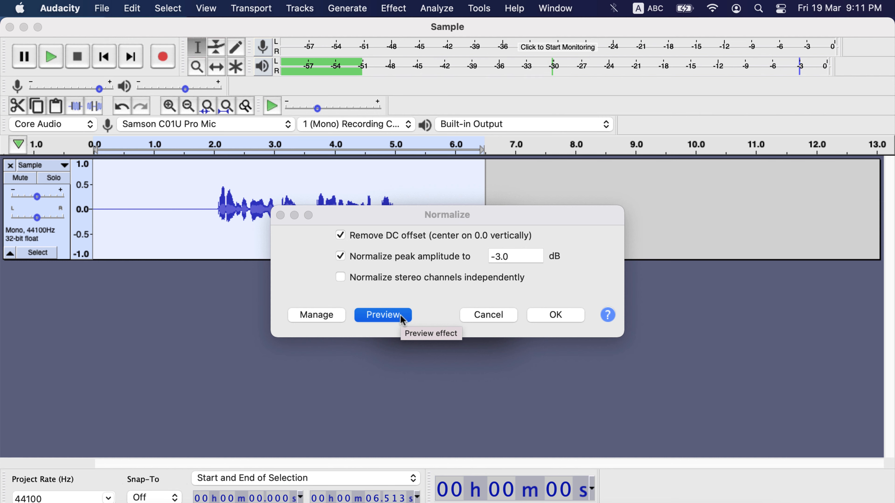
left_click(556, 318)
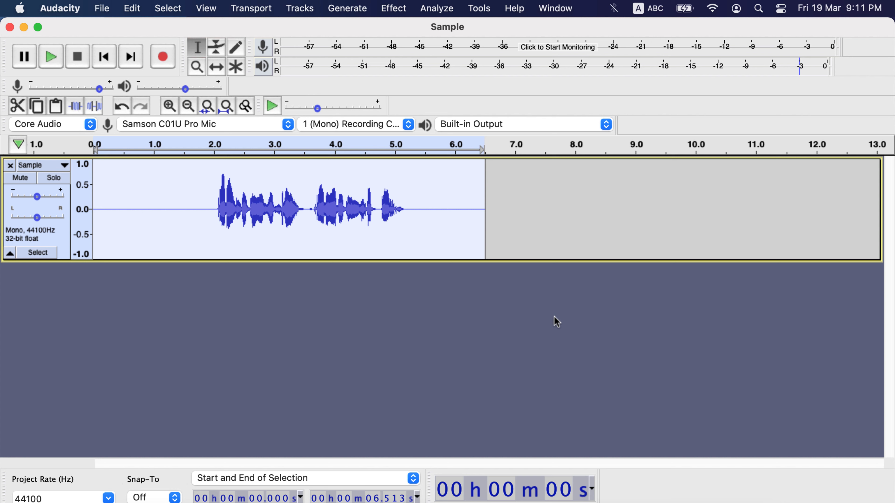
Select the spoken part of the track from about 2.14 s to 5.10 s to inspect it, and clear the selection
left_click(222, 184)
left_click_drag(221, 184, 399, 200)
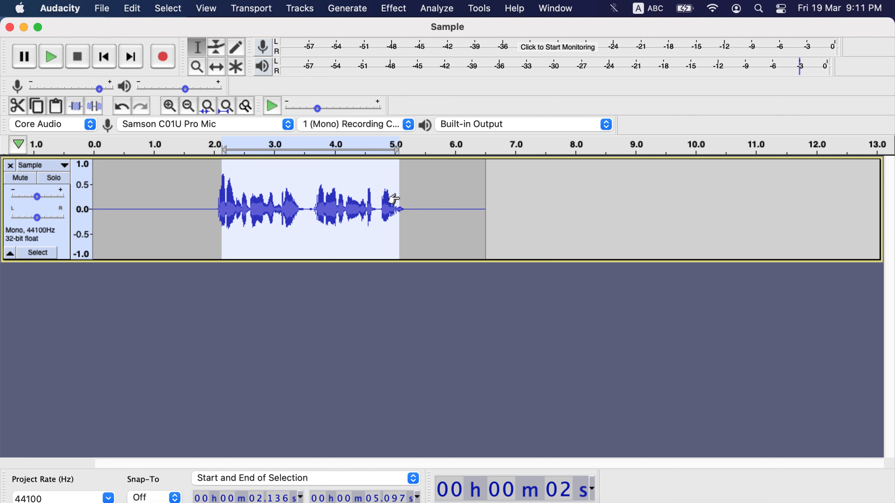
left_click(295, 292)
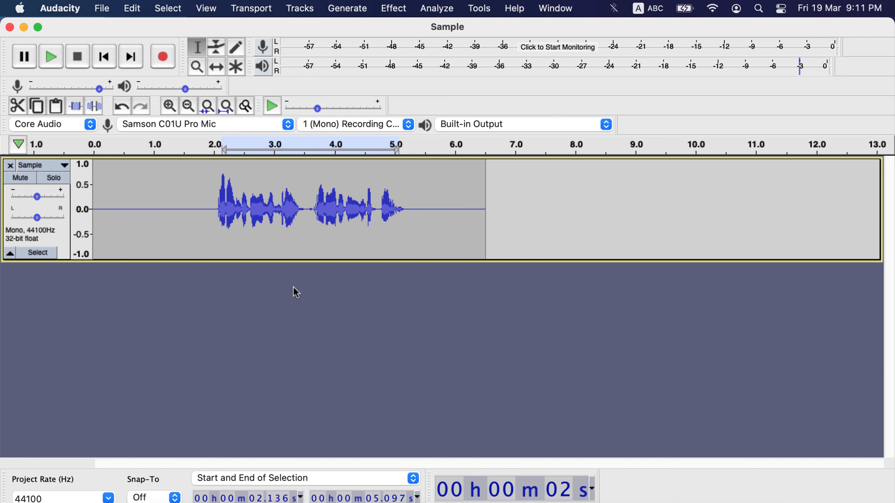
Export the project as a WAV file with Signed 16-bit PCM encoding, adding "edited" after "Sample" in the file name
left_click(103, 8)
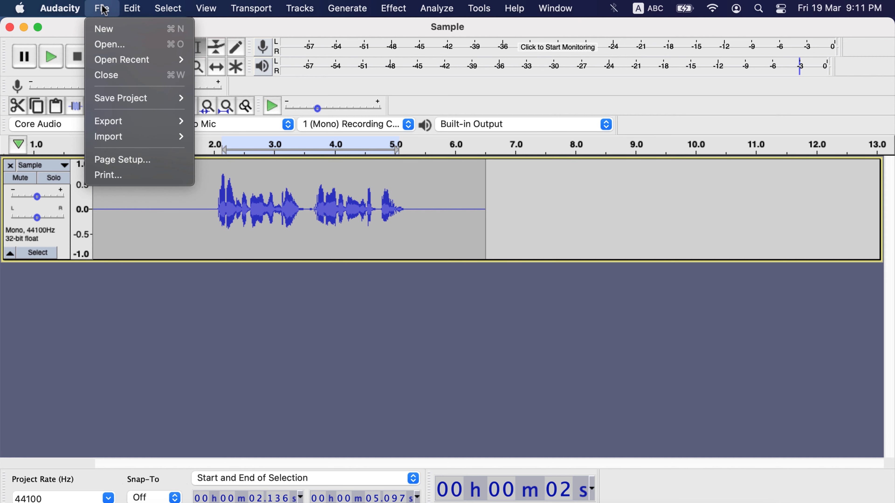
mouse_move(117, 127)
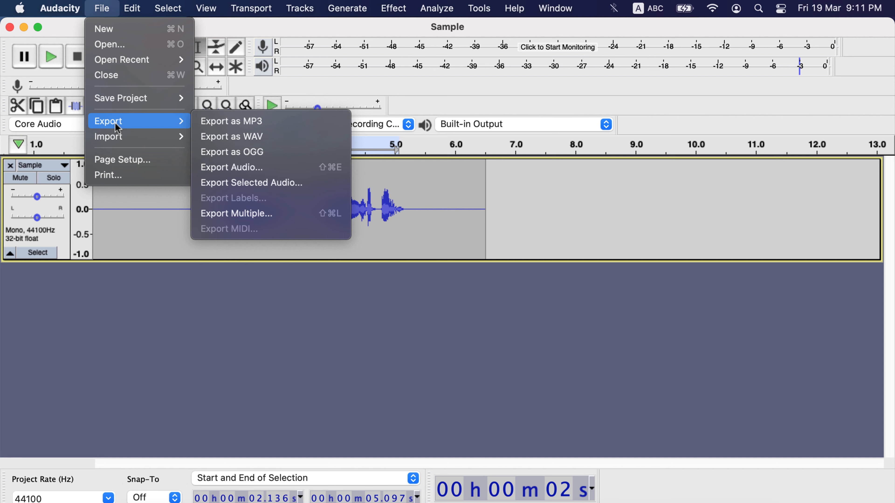
left_click(283, 140)
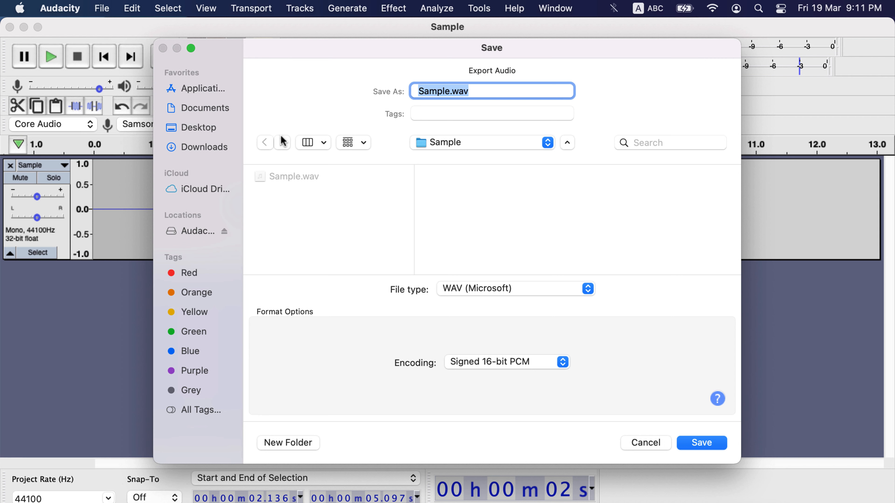
key("Left")
key("Right")
key("Right")
key("Right")
key("Right")
key("Right")
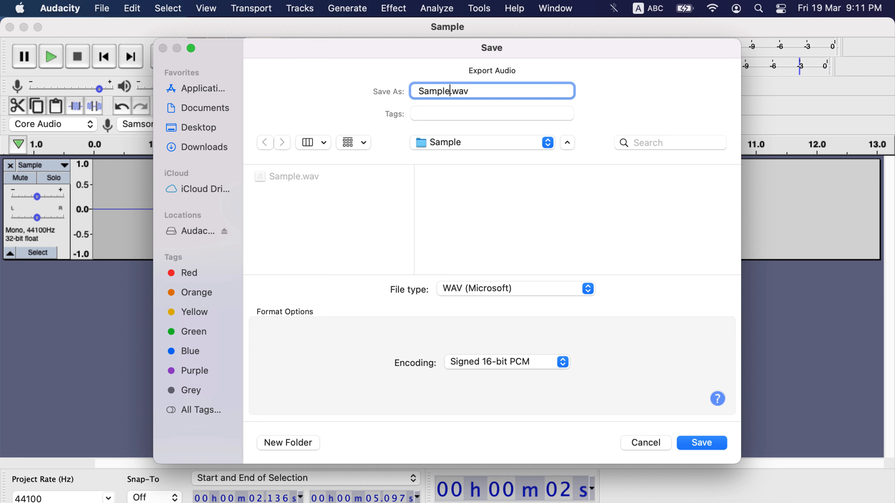
type("edited")
left_click(699, 444)
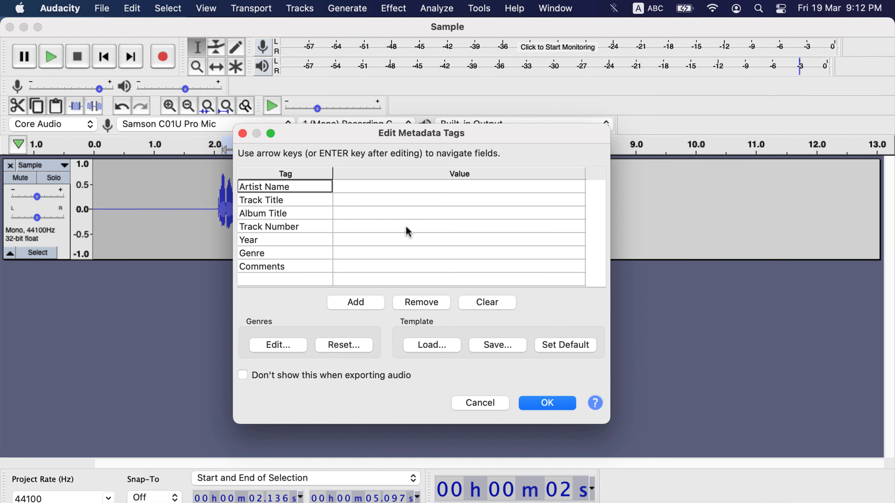
Set the metadata Artist Name to "me" and Track Title to "one", and accept the tags to finish the export
left_click(381, 186)
type("me")
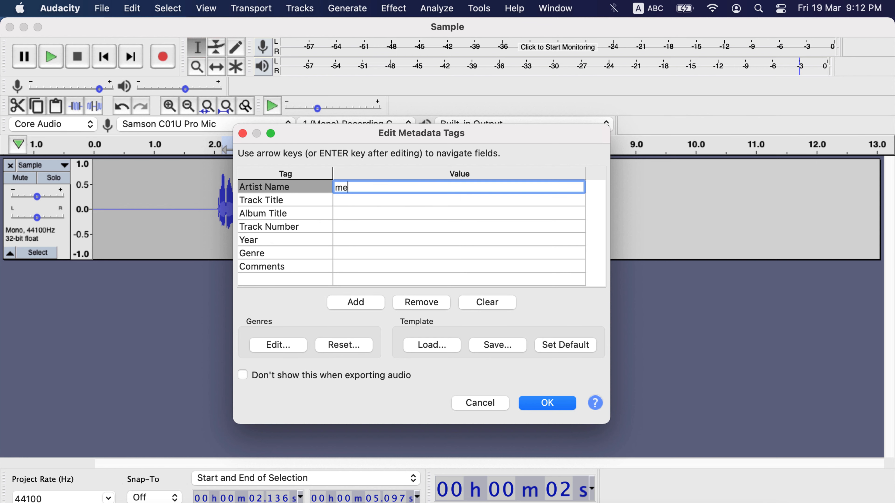
key("Return")
left_click(380, 195)
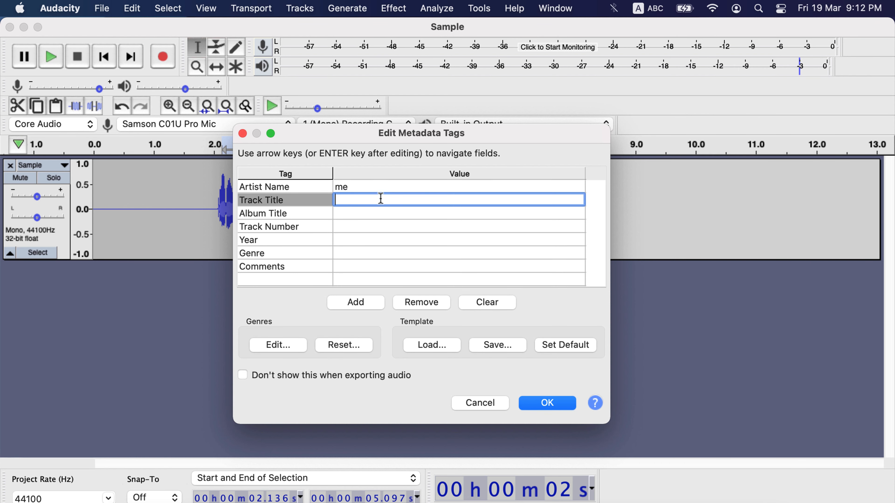
type("one")
left_click(565, 409)
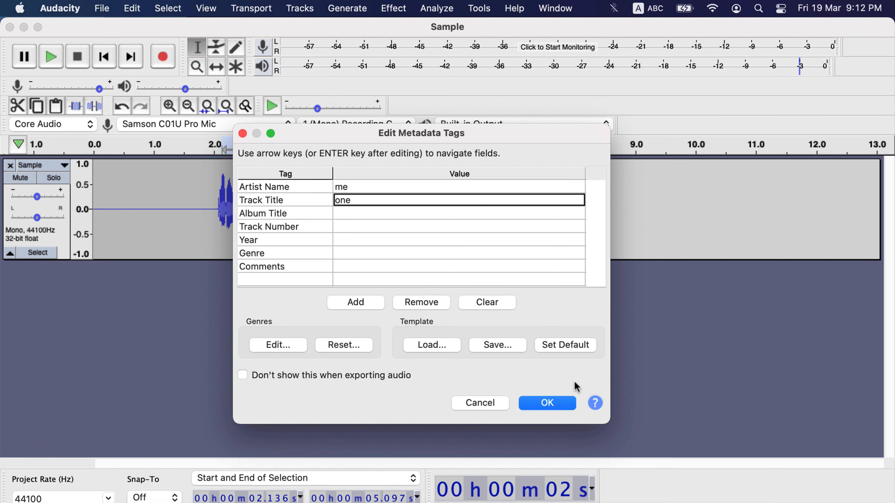
left_click(566, 410)
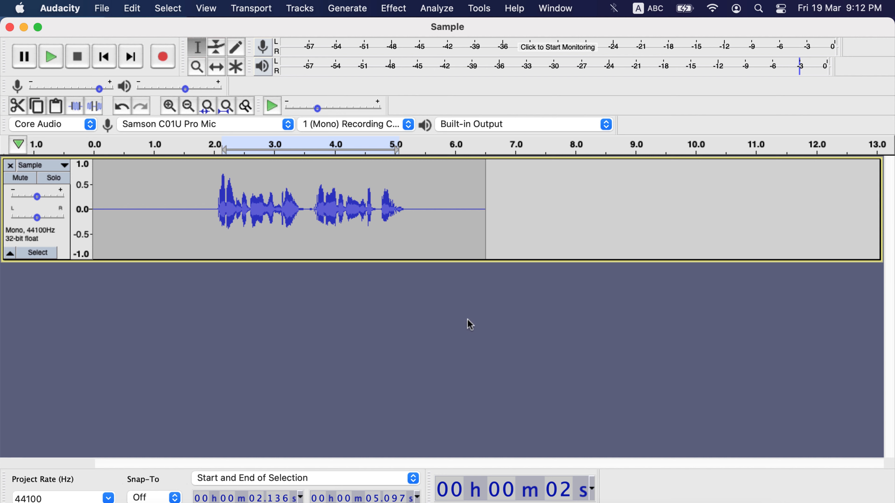
Select the last word from about 4.80 s to 5.13 s, clear the selection at about 2.01 s, and zoom in and back out
left_click(382, 202)
left_click_drag(382, 202, 396, 204)
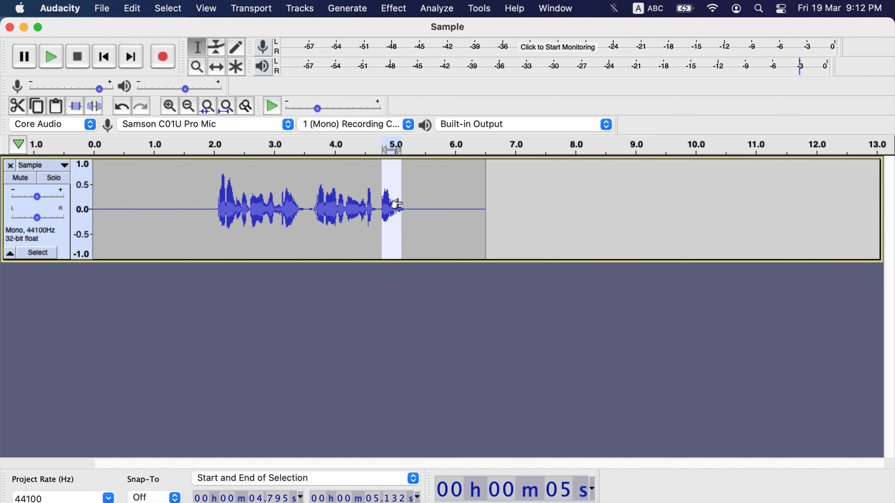
left_click(214, 195)
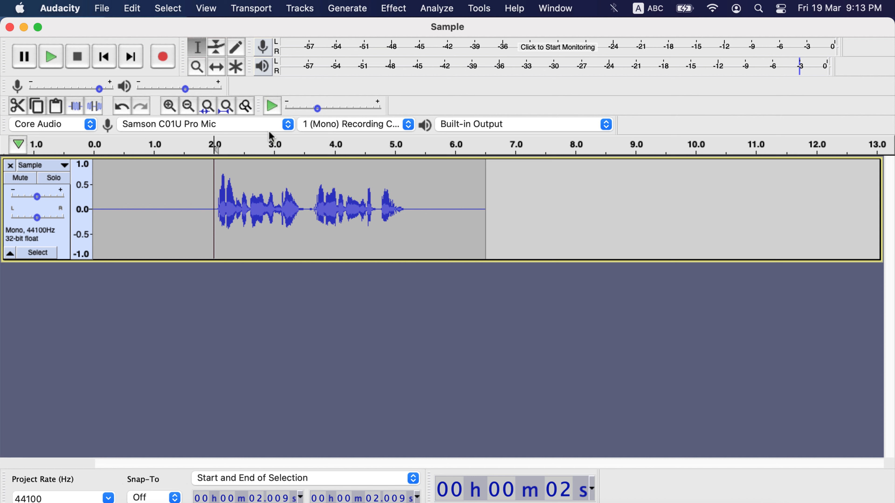
left_click(168, 106)
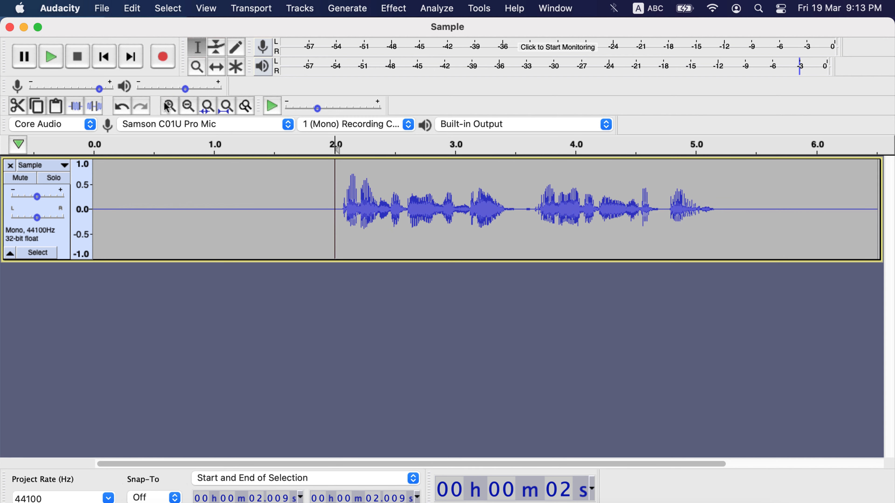
left_click(188, 107)
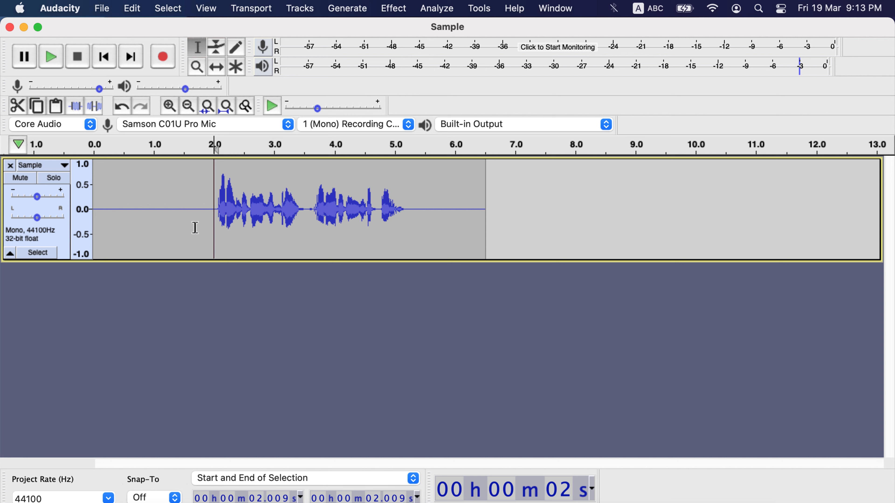
Try deleting the silent section from about 1.15 s to 1.73 s, and undo the deletion
left_click_drag(162, 204, 196, 204)
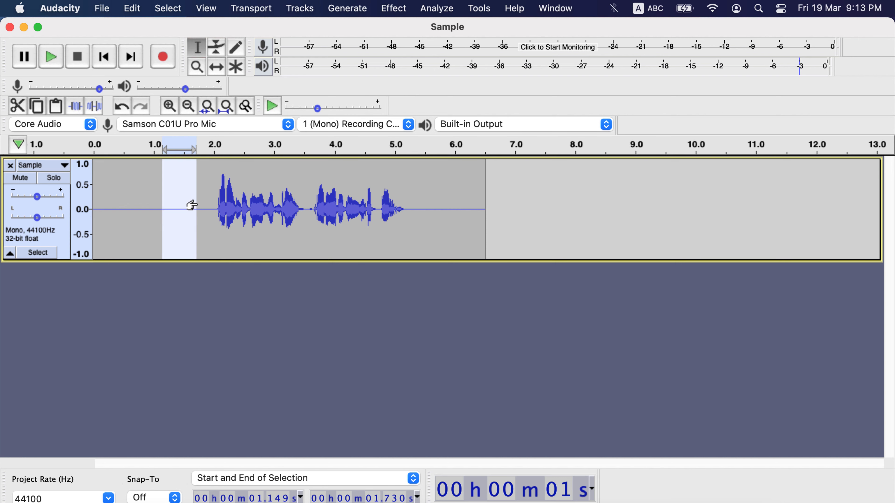
key("Delete")
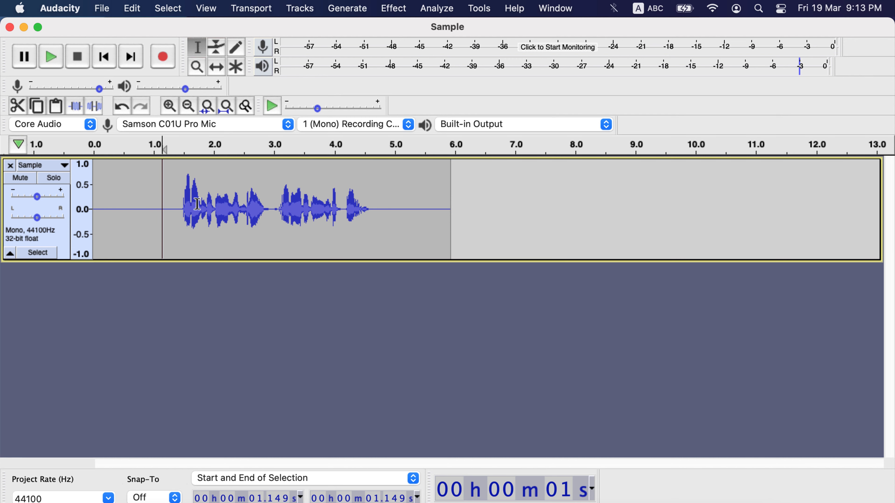
key("super+z")
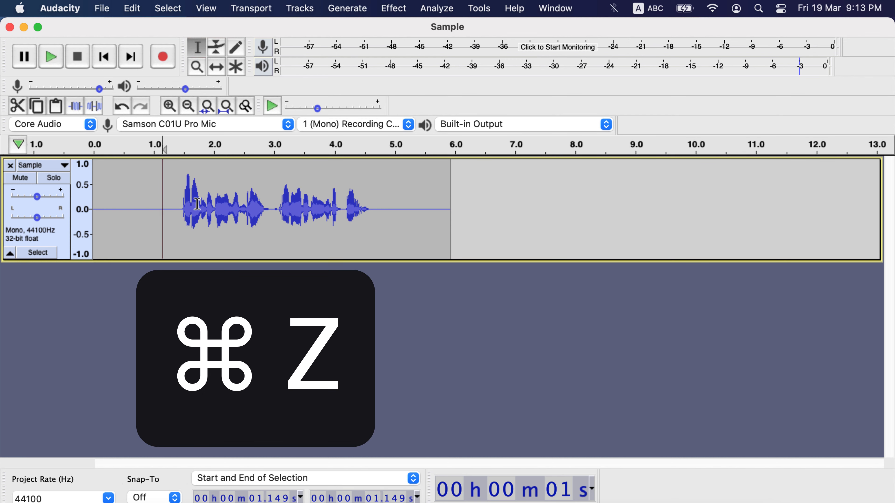
key("super+z")
Copy the last word from about 4.77 s to 5.21 s and paste it at about 5.74 s
left_click(362, 230)
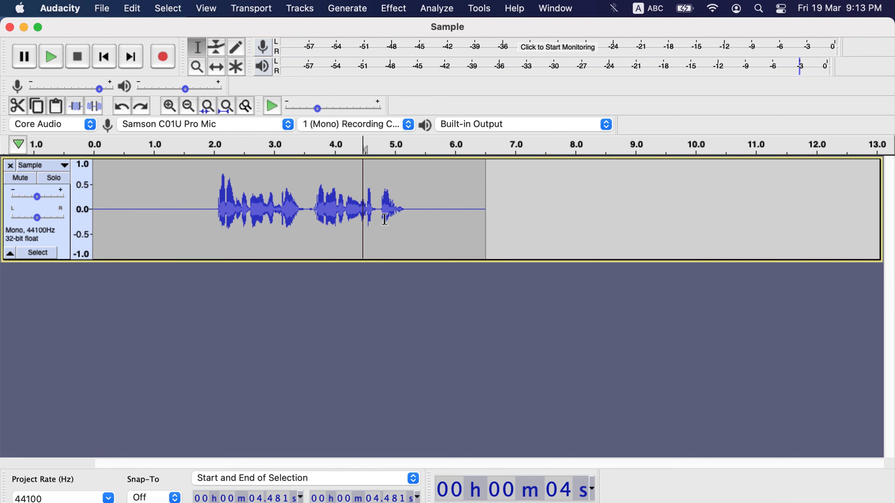
left_click_drag(380, 216, 406, 209)
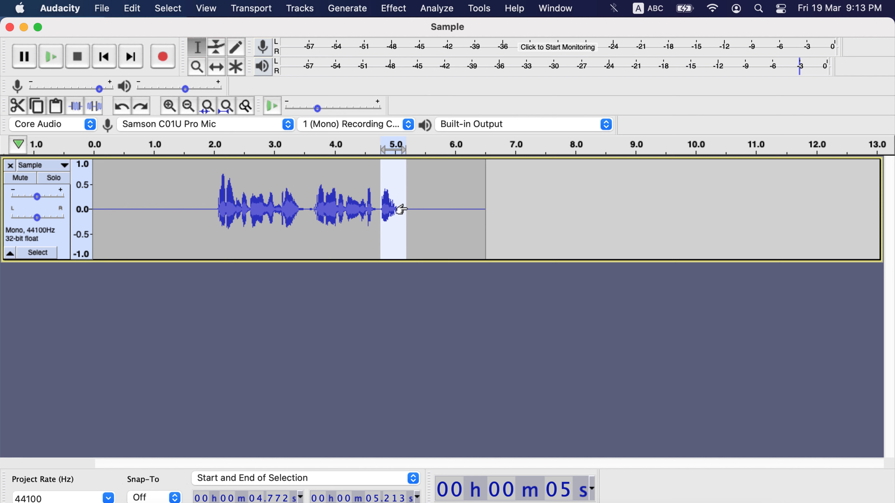
left_click(438, 209)
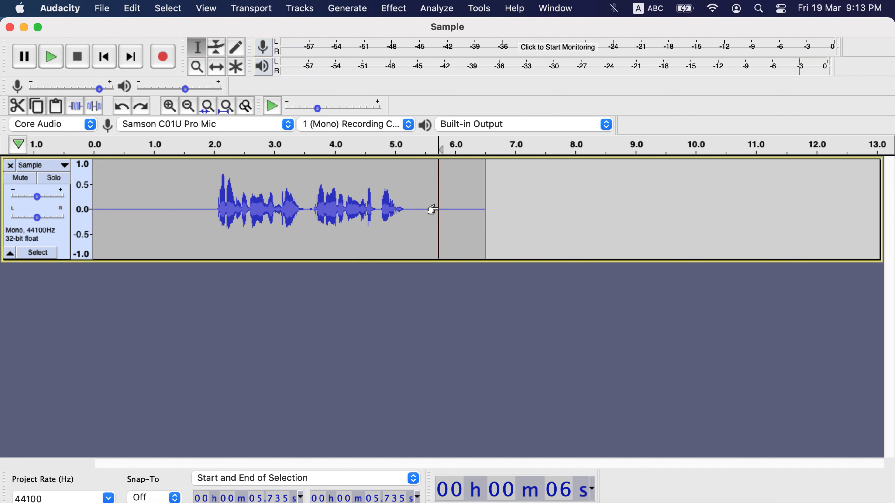
key("super+v")
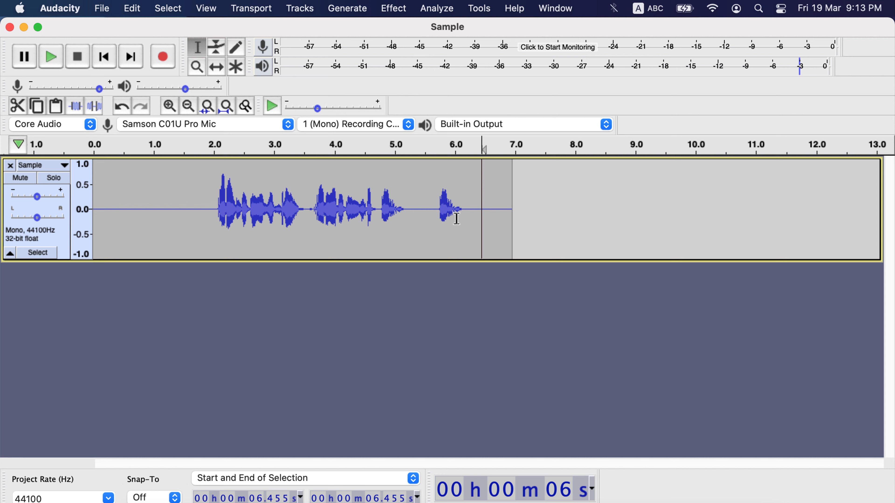
Place the cursor at about 5.57 s and use the Time Shift Tool to slide the whole clip slightly earlier and back
left_click(428, 202)
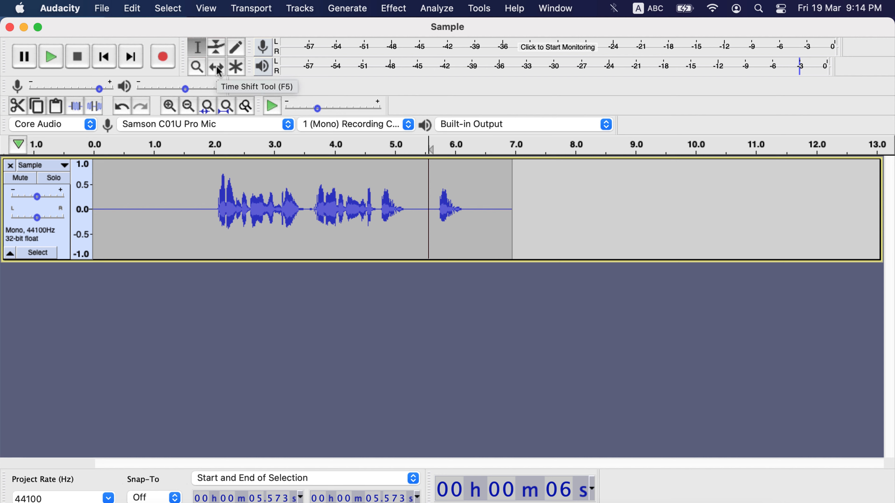
left_click(218, 71)
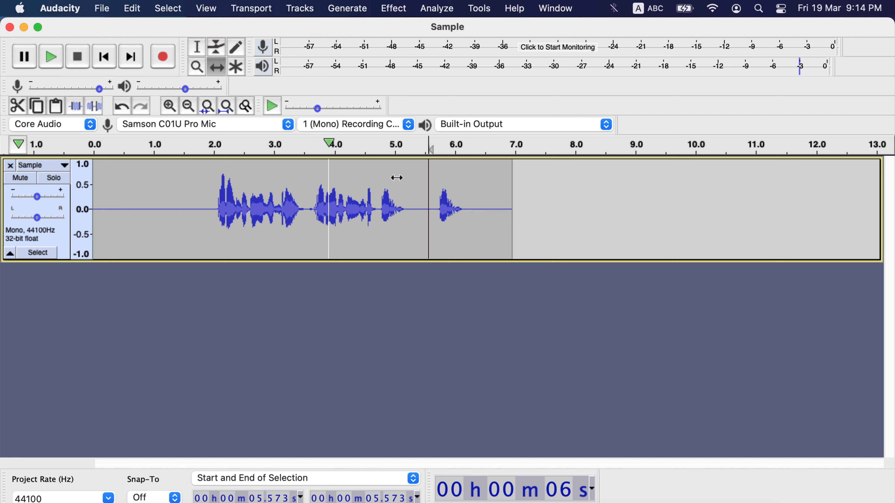
mouse_move(456, 183)
left_mouse_down()
mouse_move(477, 183)
mouse_move(438, 183)
left_mouse_up()
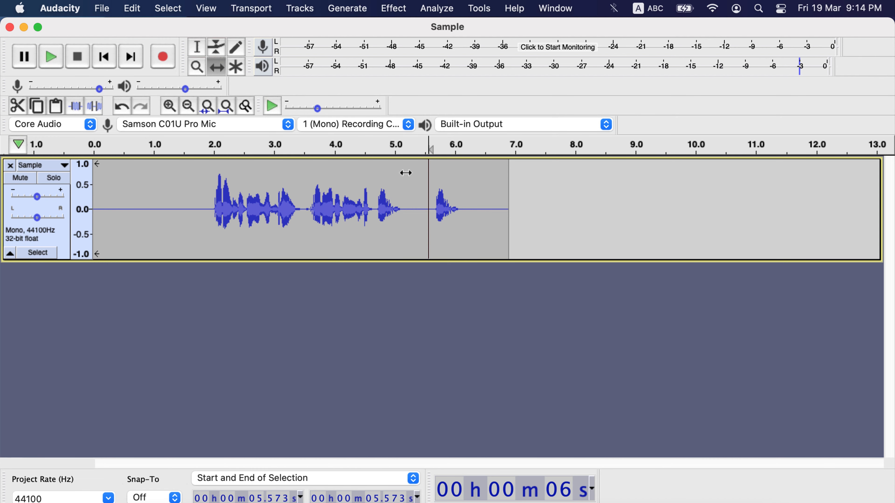
left_click_drag(405, 174, 435, 172)
Split the clip at the cursor and shift the piece with the pasted word to start at about 7.2 s
left_click(144, 9)
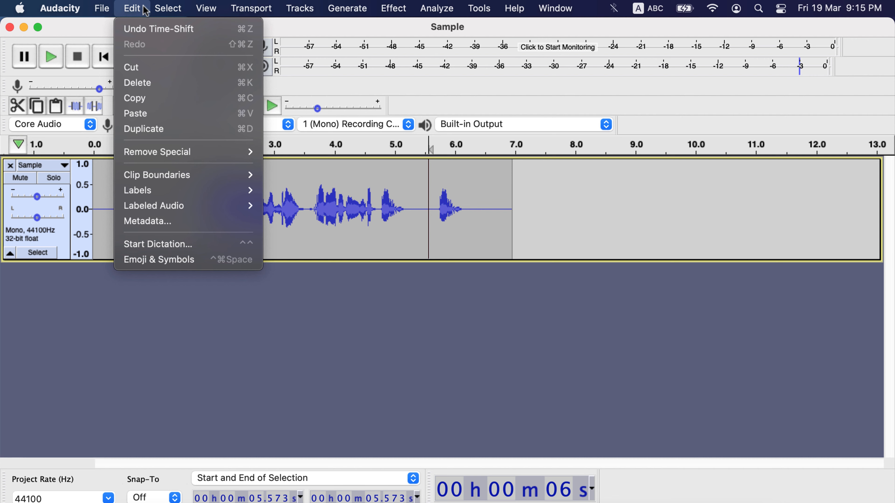
mouse_move(175, 172)
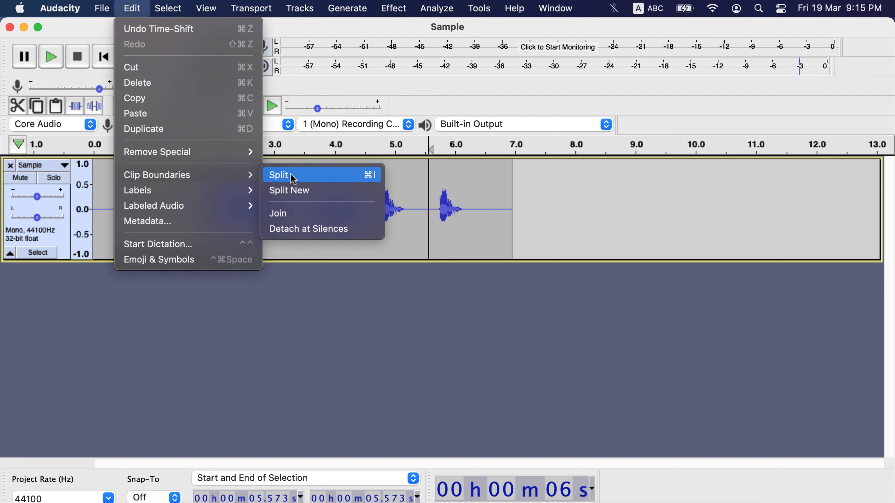
left_click(335, 176)
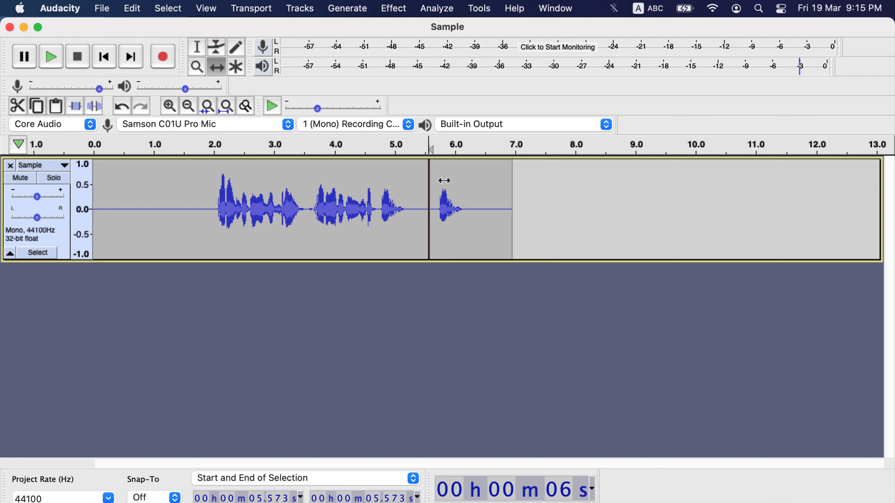
left_click_drag(444, 181, 574, 180)
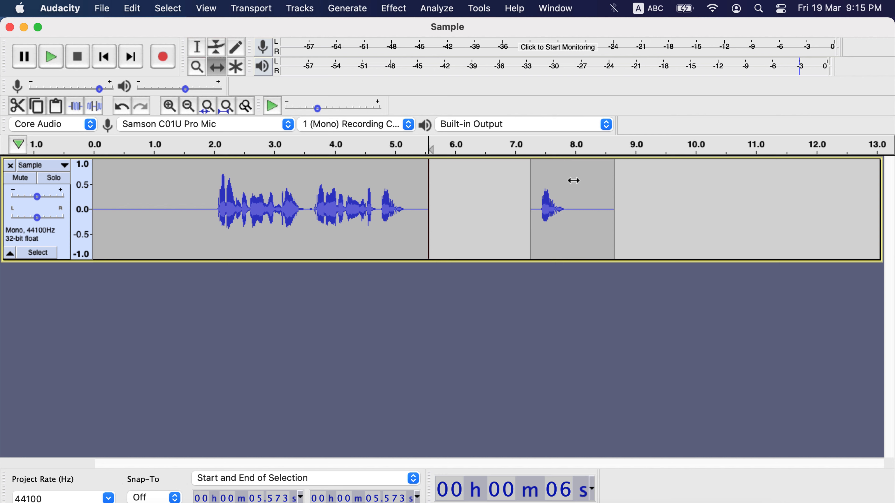
Return to the Selection Tool and play the track from about 5.24 s to listen across the gap between the clips
left_click(198, 53)
left_click(408, 180)
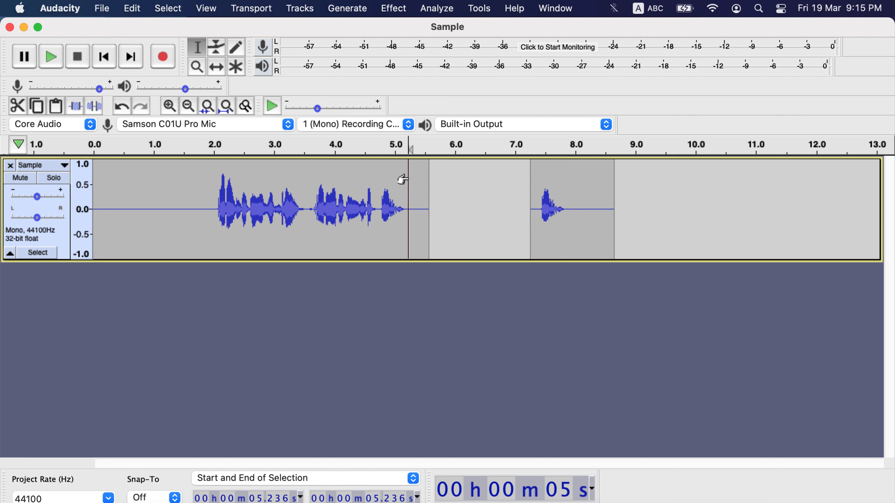
key("space")
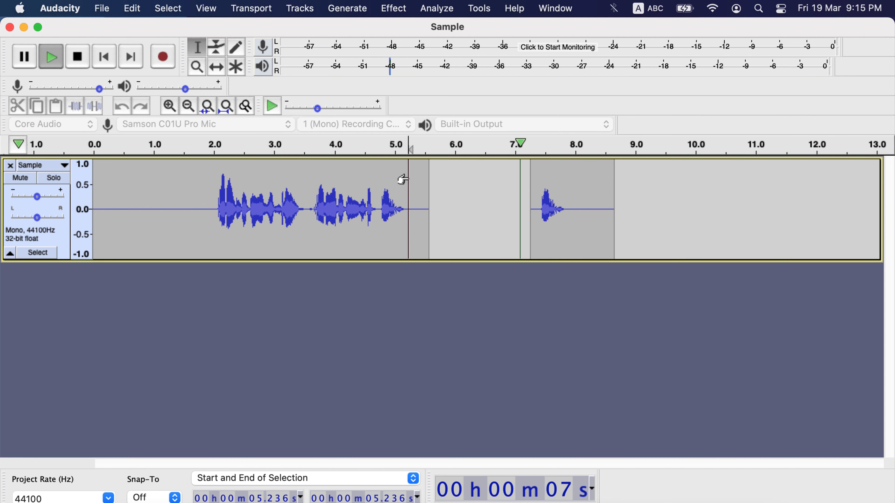
key("space")
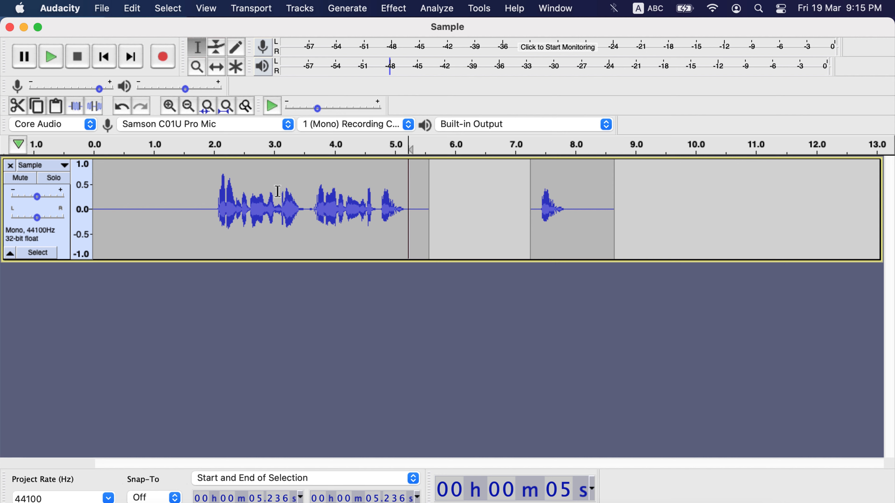
Select about 3.07 s to 3.56 s and try silencing the selection and trimming the audio outside it, undoing each edit
left_click_drag(277, 193, 307, 200)
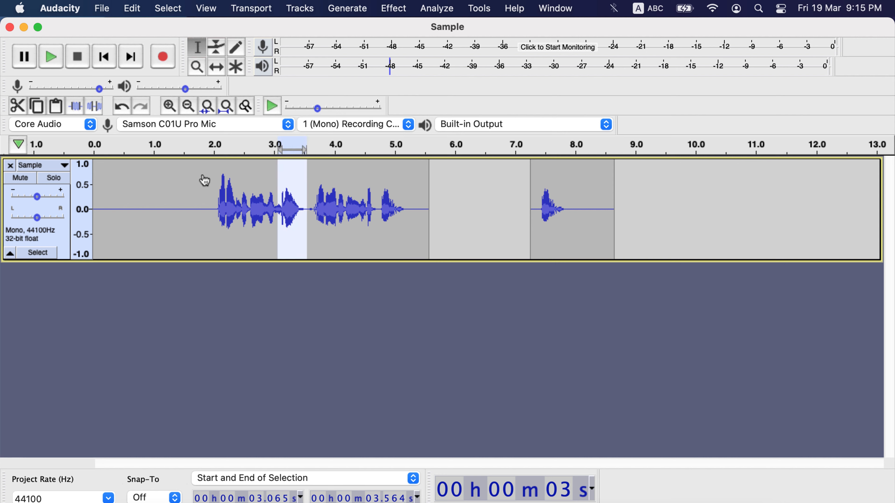
left_click(96, 106)
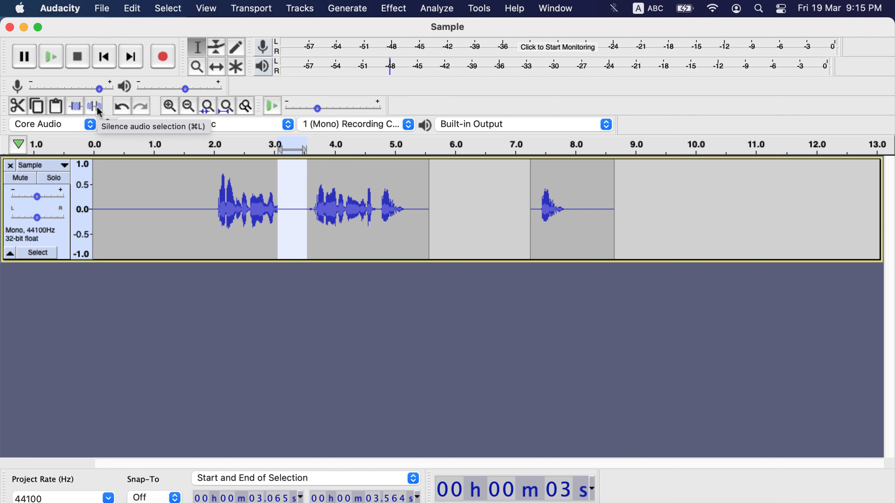
key("super+z")
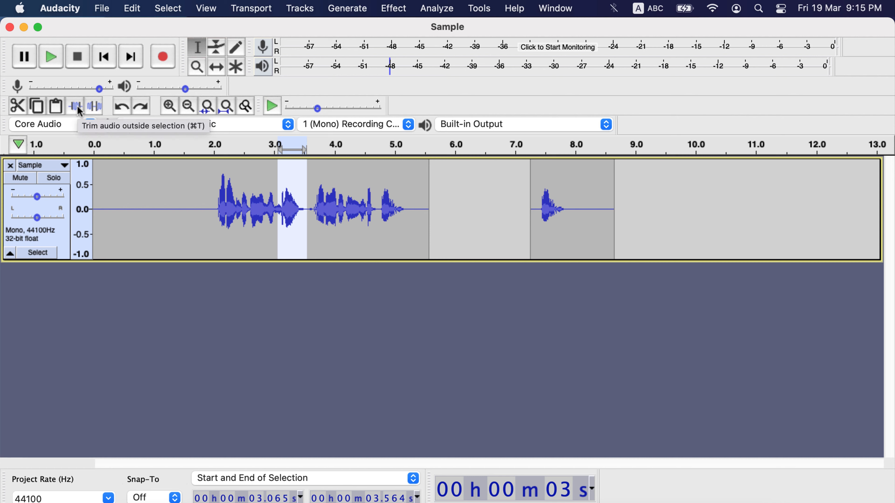
left_click(78, 109)
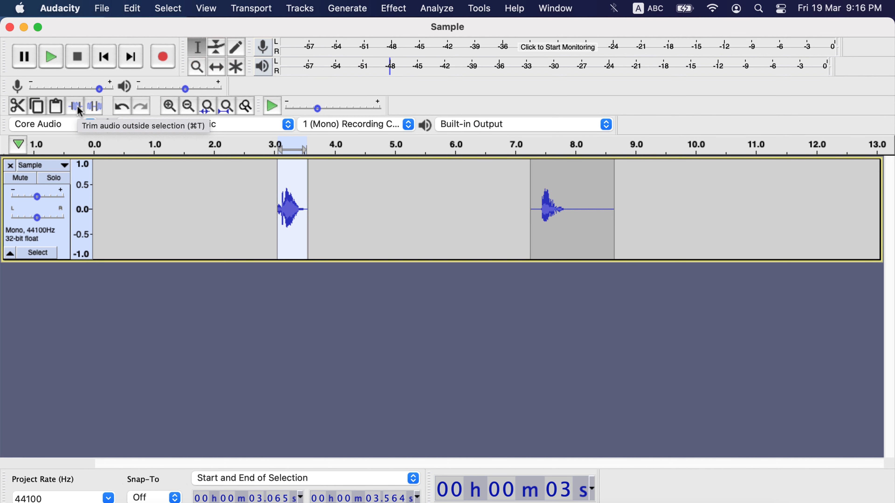
key("super+z")
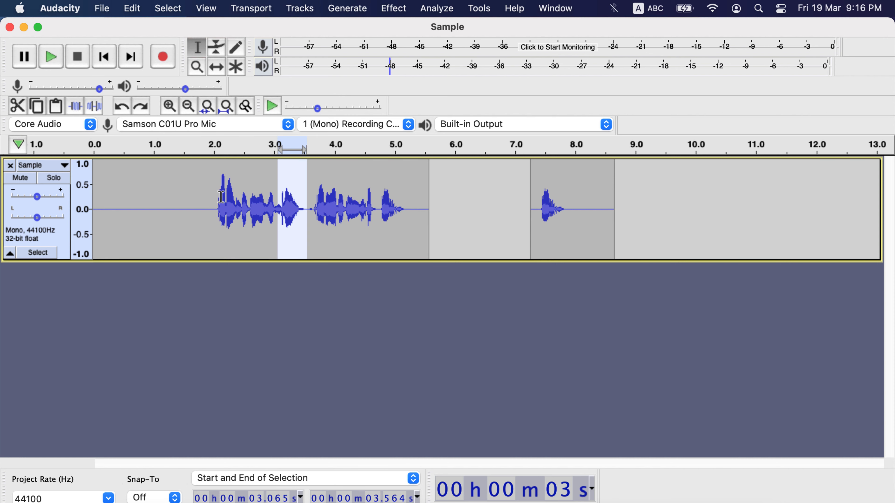
Select the loud peaks at the start of the speech, from about 2.09 s to 2.415 s
left_click(212, 185)
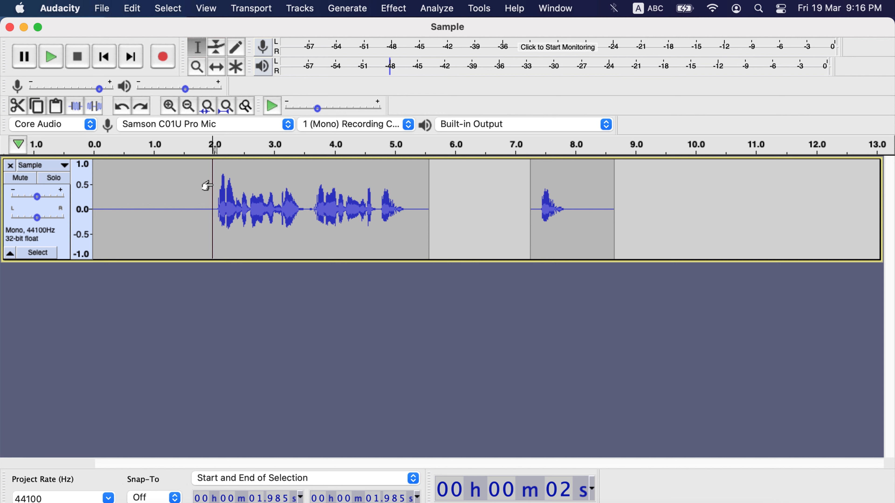
left_click_drag(224, 190, 219, 189)
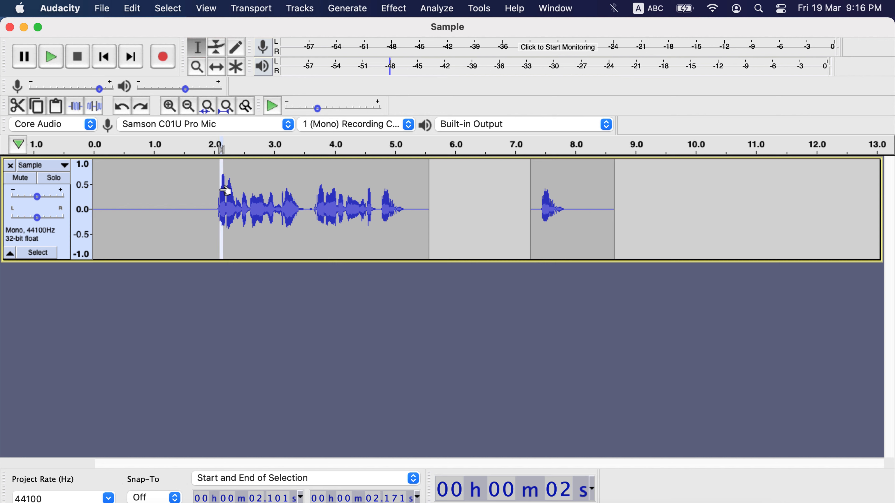
left_click(203, 188)
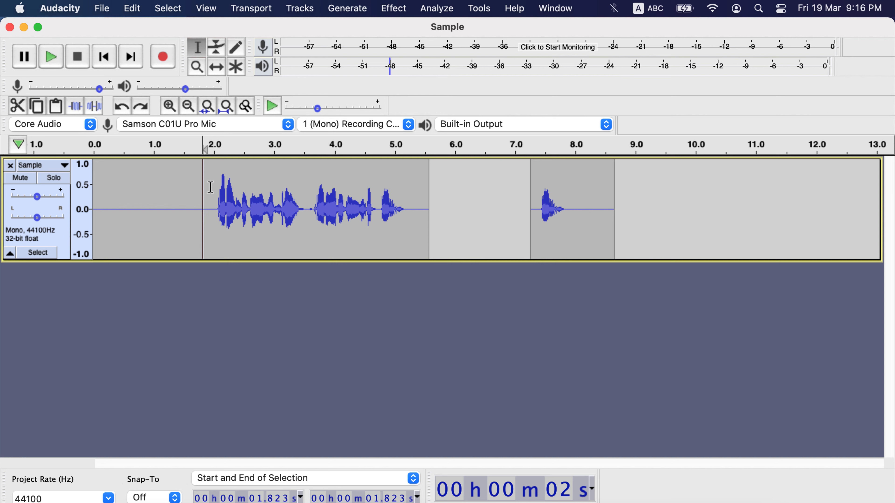
left_click_drag(238, 197, 219, 194)
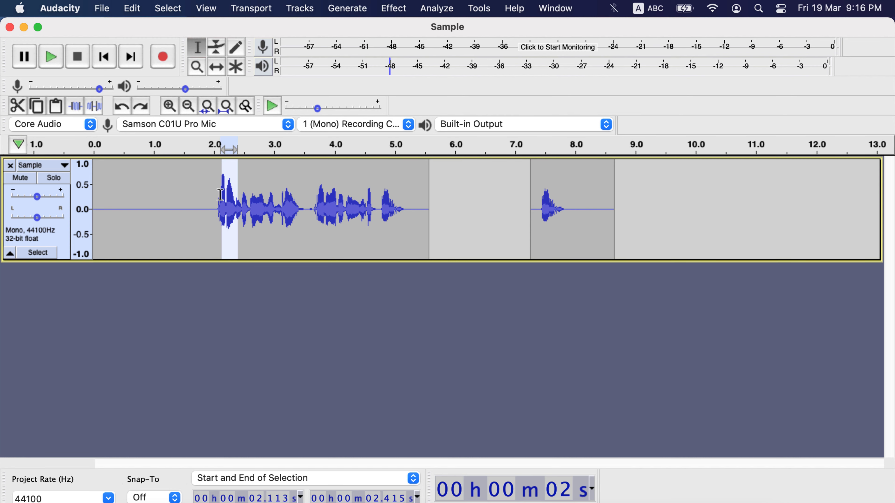
Try lowering the selected peaks with the Amplify effect at -4.3 dB
left_click(392, 9)
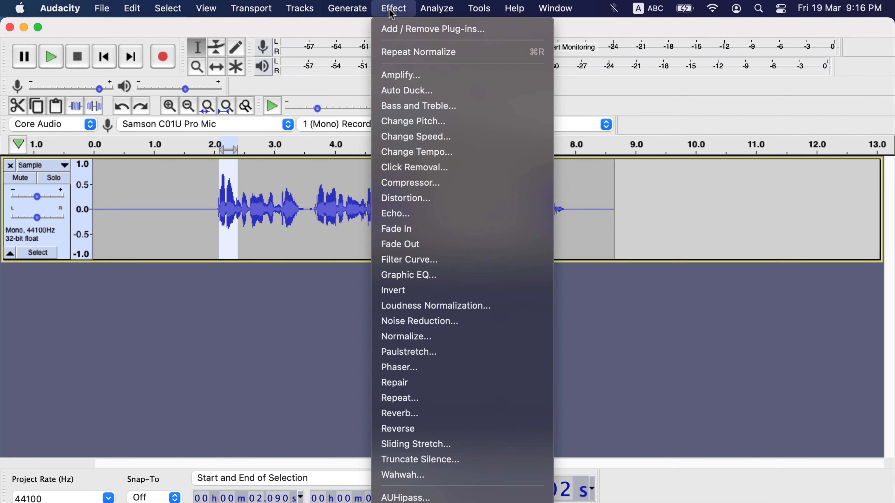
left_click(407, 75)
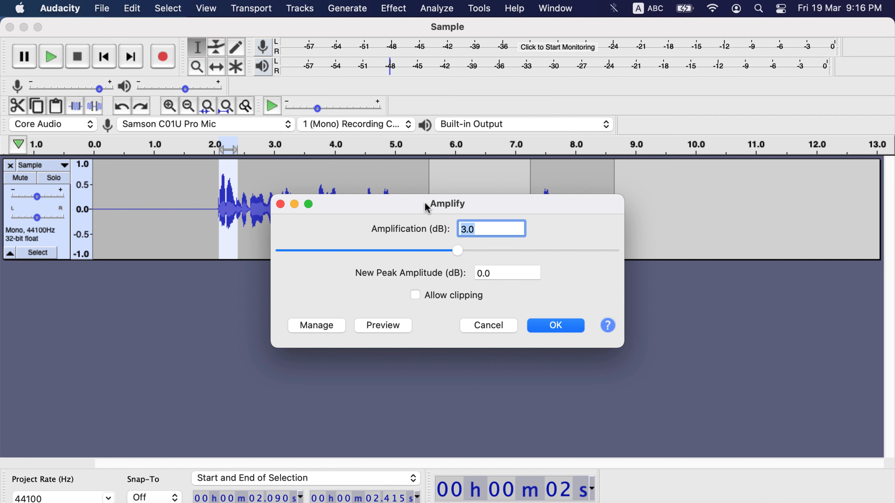
left_click_drag(458, 247, 438, 251)
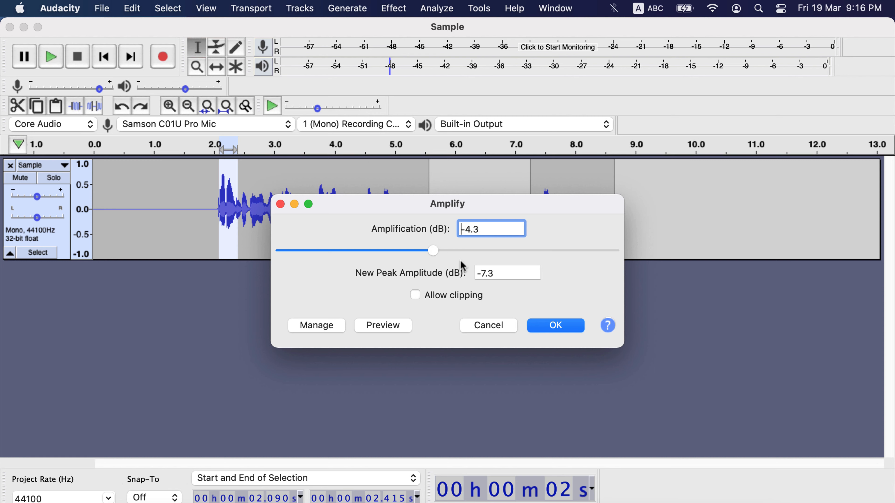
left_click(557, 326)
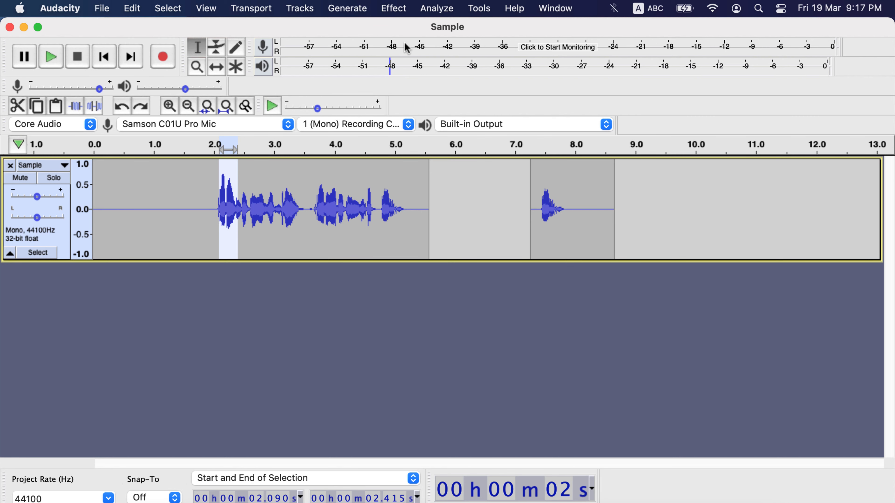
Apply the Amplify effect to the selected peaks with an amplification of -1.8 dB
left_click(388, 5)
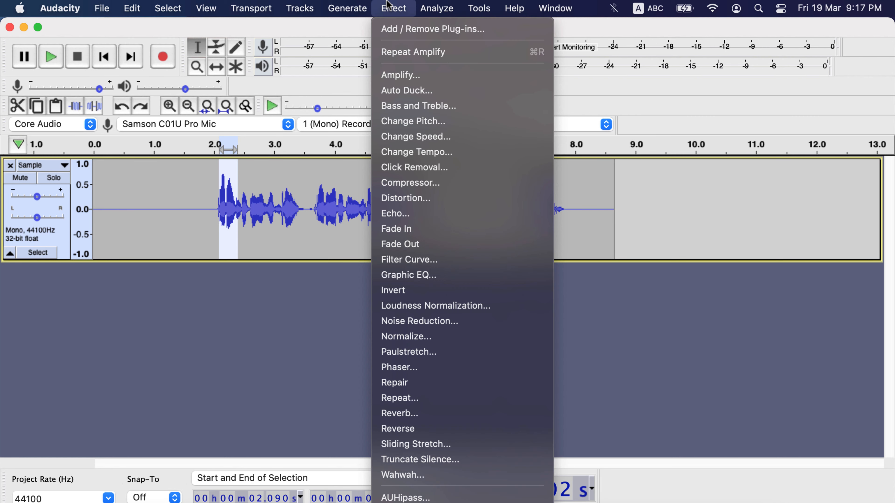
left_click(395, 74)
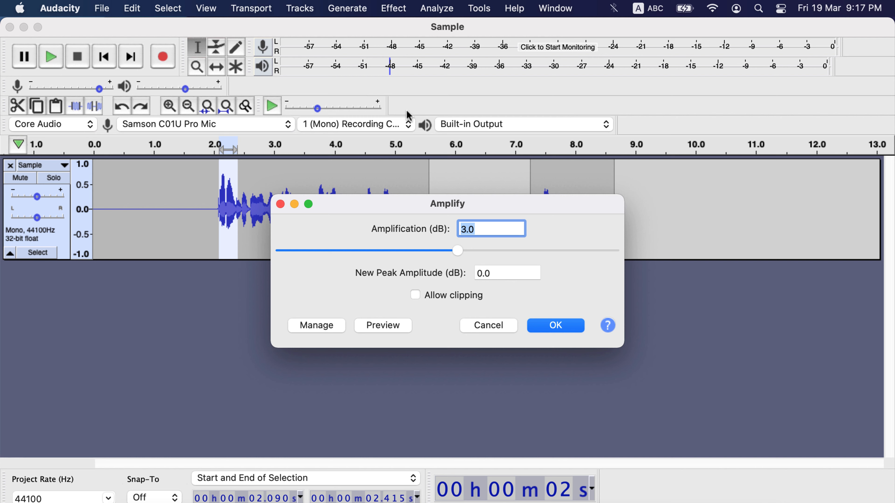
left_click_drag(453, 248, 438, 247)
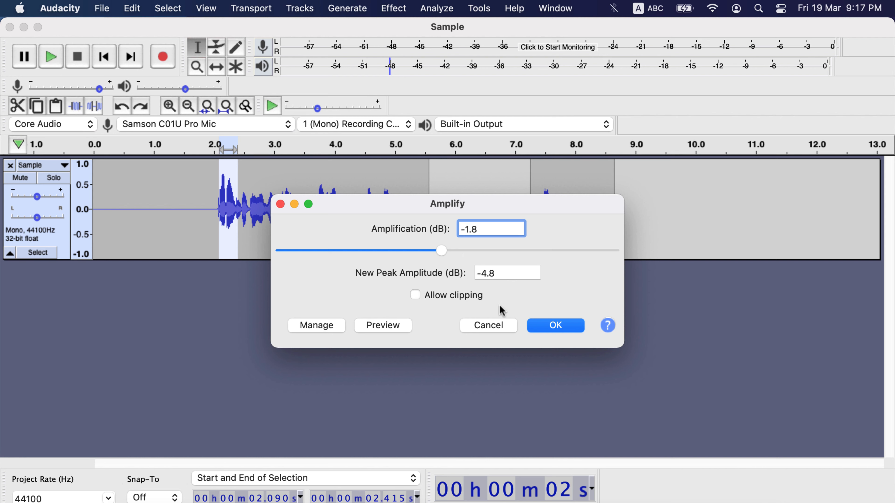
left_click(553, 329)
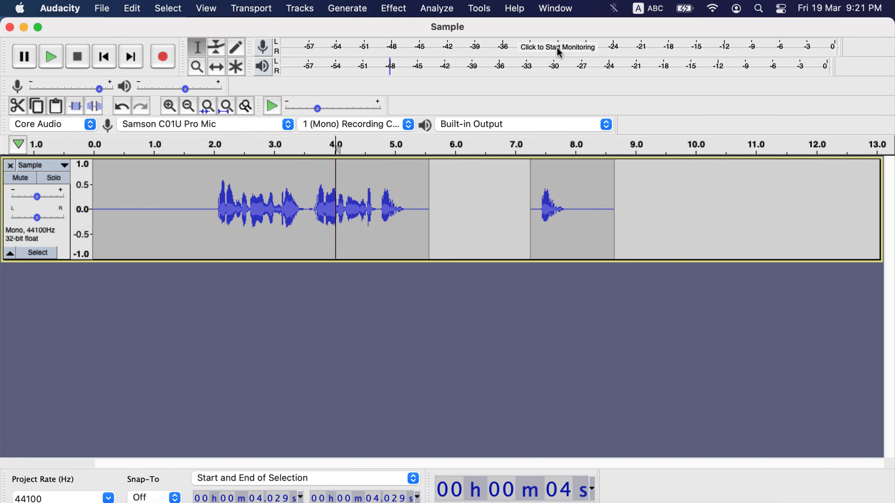
Start monitoring the microphone input level and hide the Playback Meter Toolbar
left_click(559, 52)
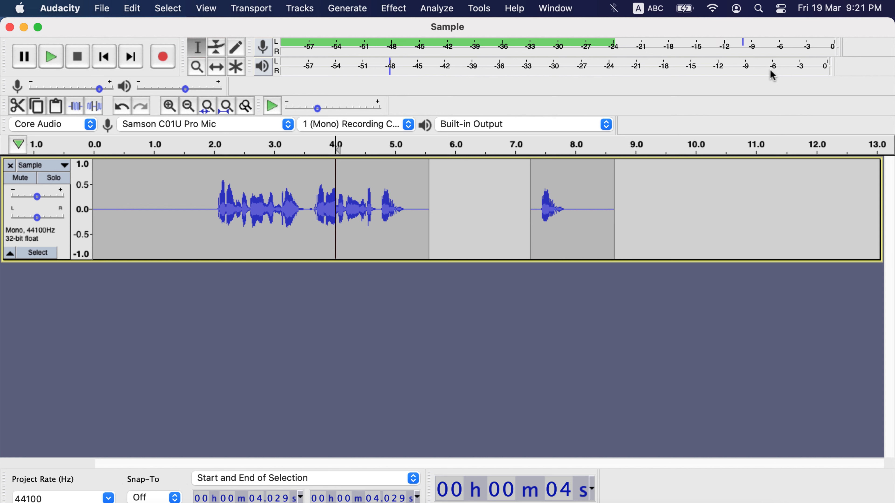
left_click(206, 9)
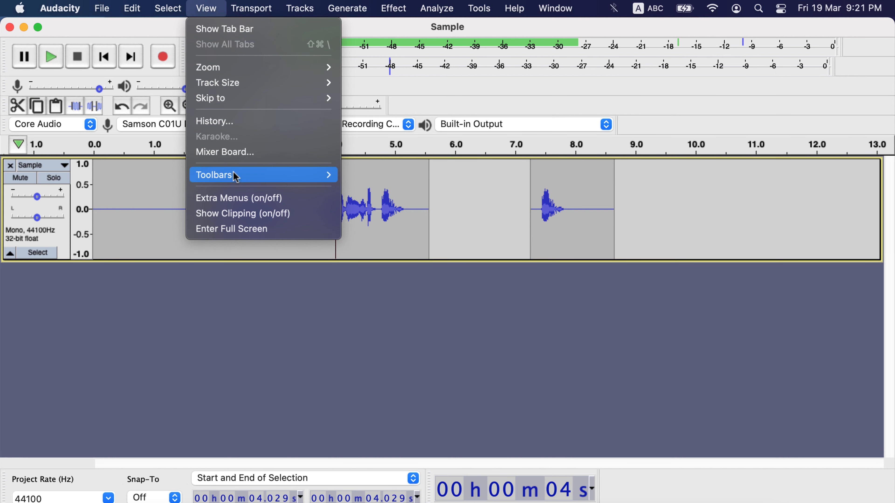
mouse_move(237, 179)
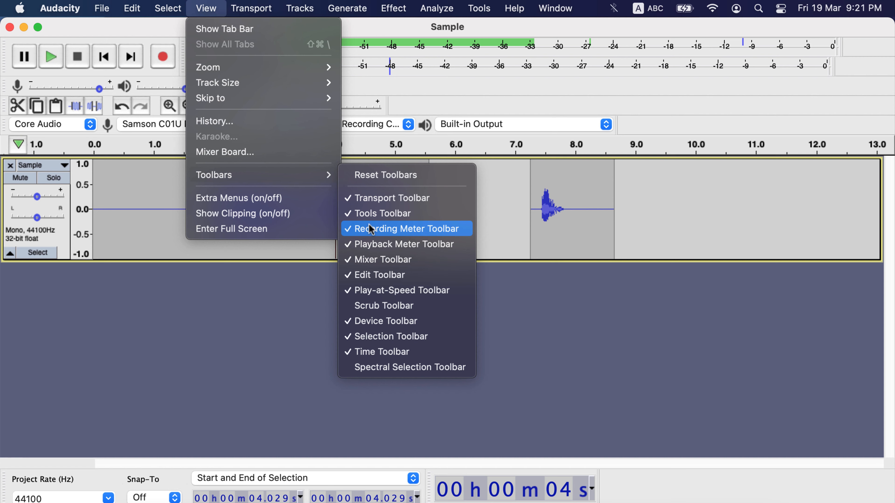
left_click(373, 238)
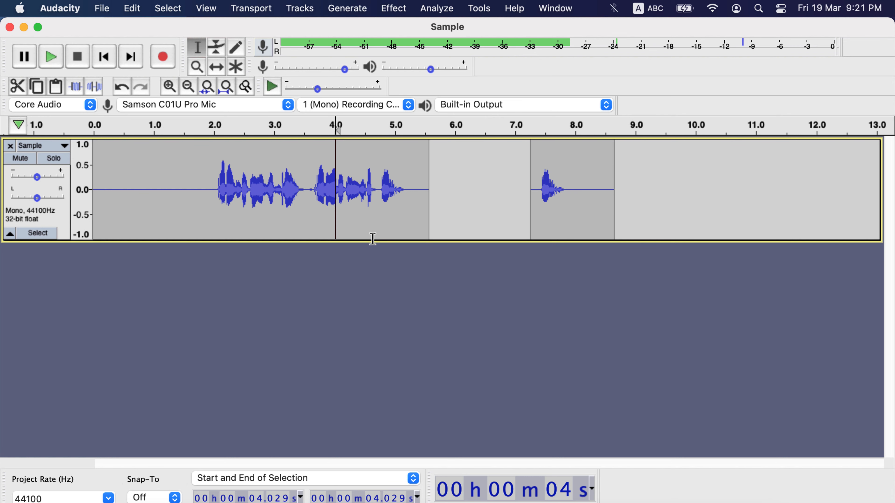
Show the Playback Meter Toolbar again, dock it directly beneath the recording meter, and widen it to match that meter's length
left_click(212, 8)
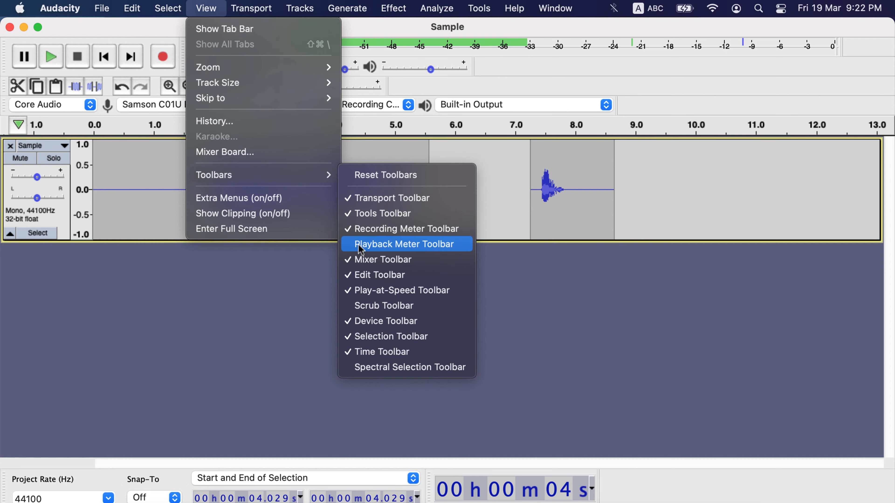
left_click(350, 246)
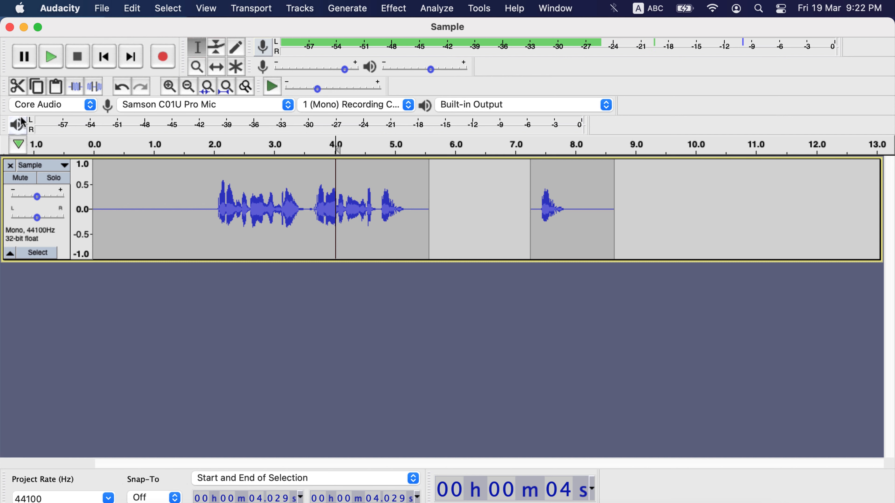
left_click_drag(3, 129, 263, 59)
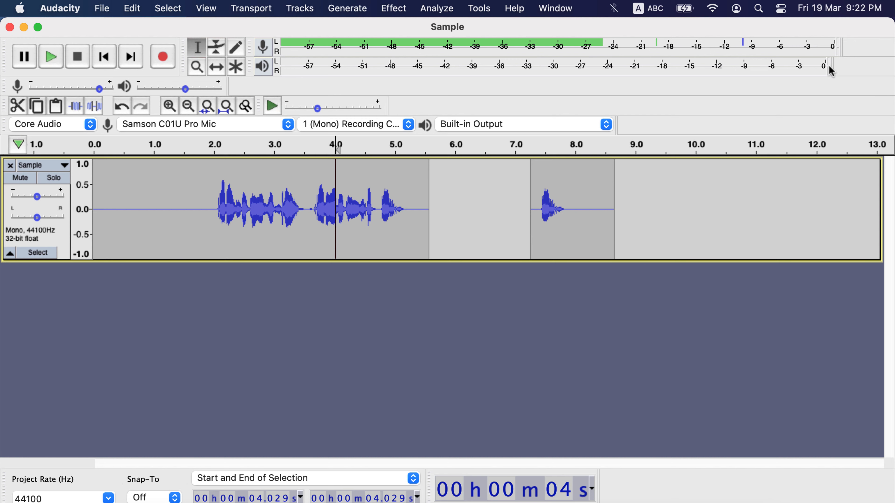
mouse_move(830, 68)
left_mouse_down()
mouse_move(700, 66)
mouse_move(846, 62)
left_mouse_up()
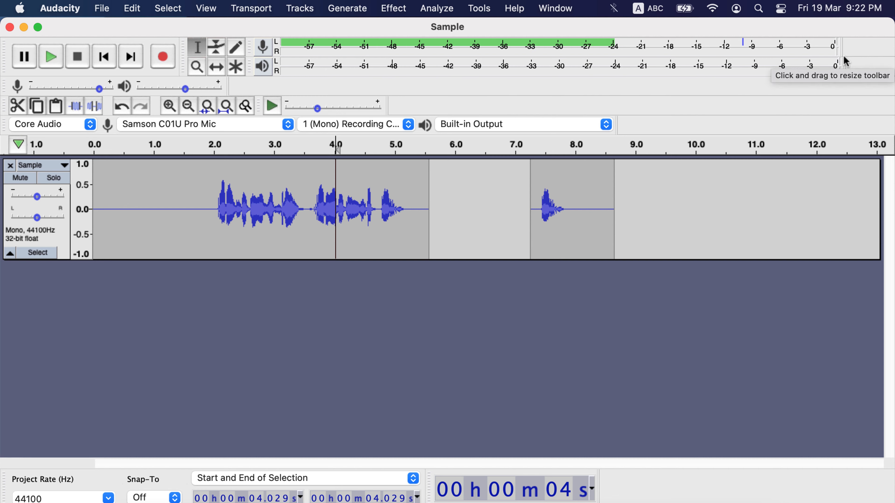